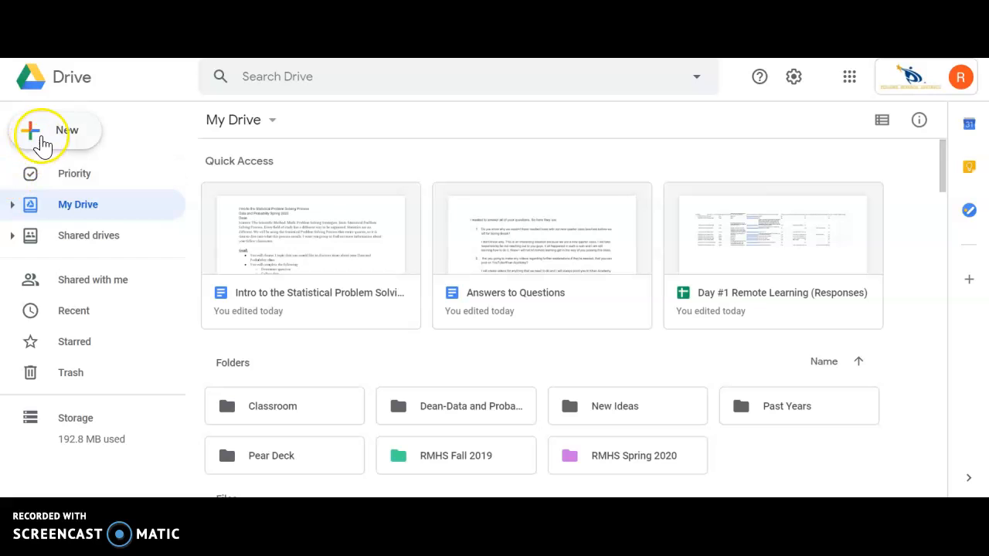
Create a new Google Forms form from Drive.
left_click(42, 143)
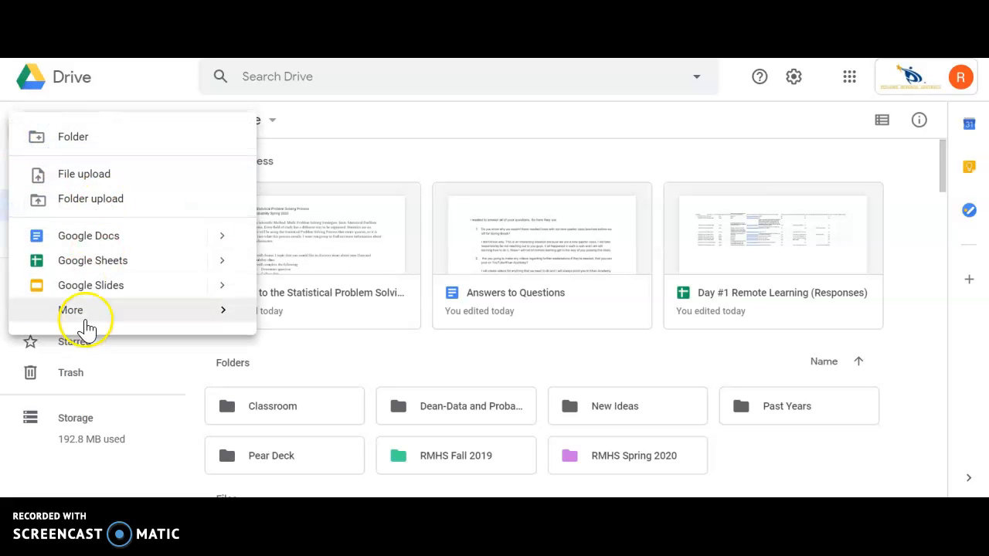
mouse_move(101, 311)
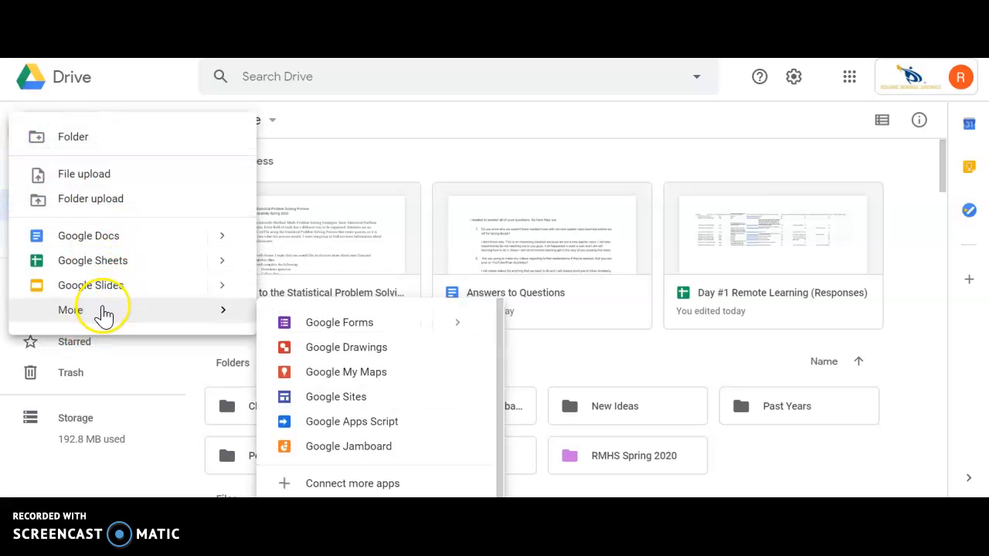
left_click(348, 331)
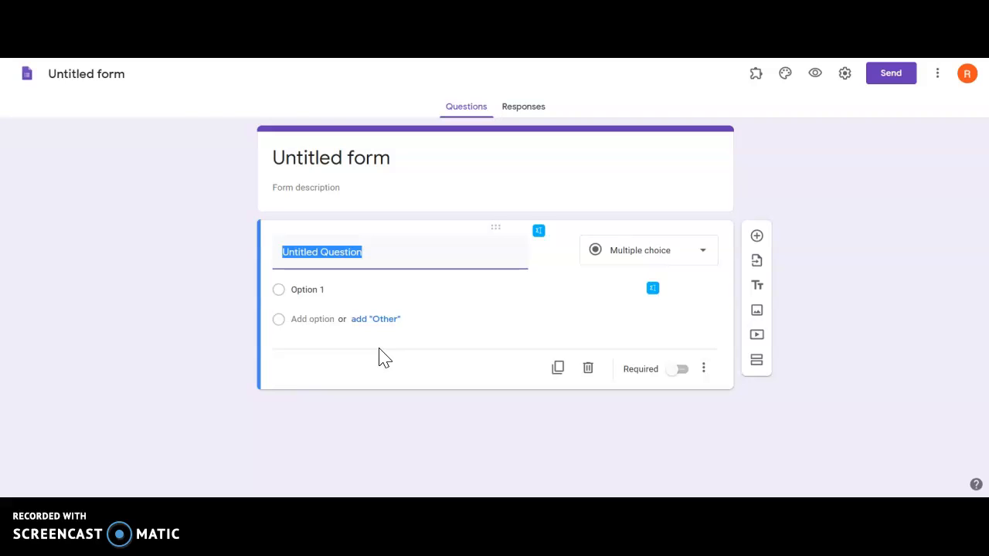
Title the form "Technology" and apply the same name to the form file.
left_click(394, 154)
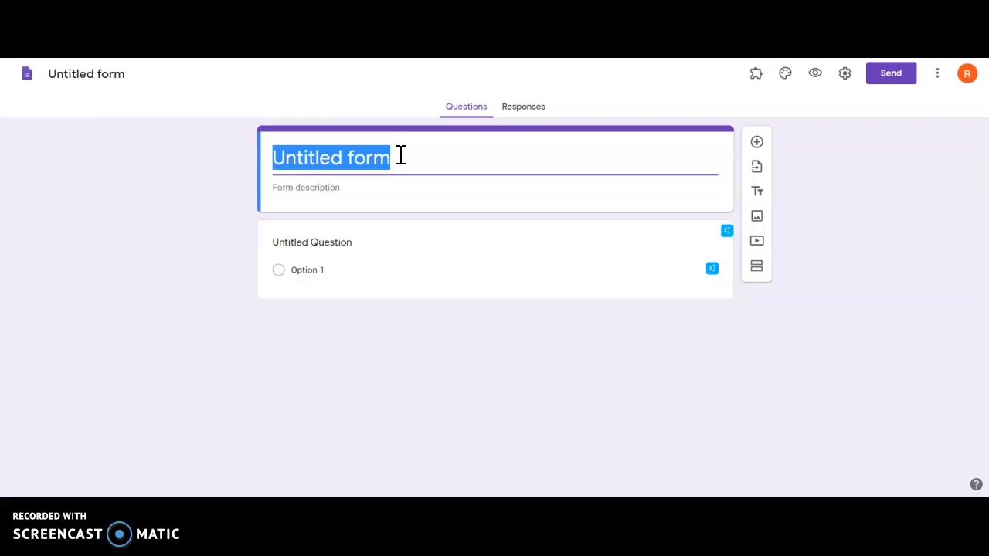
type("Technology")
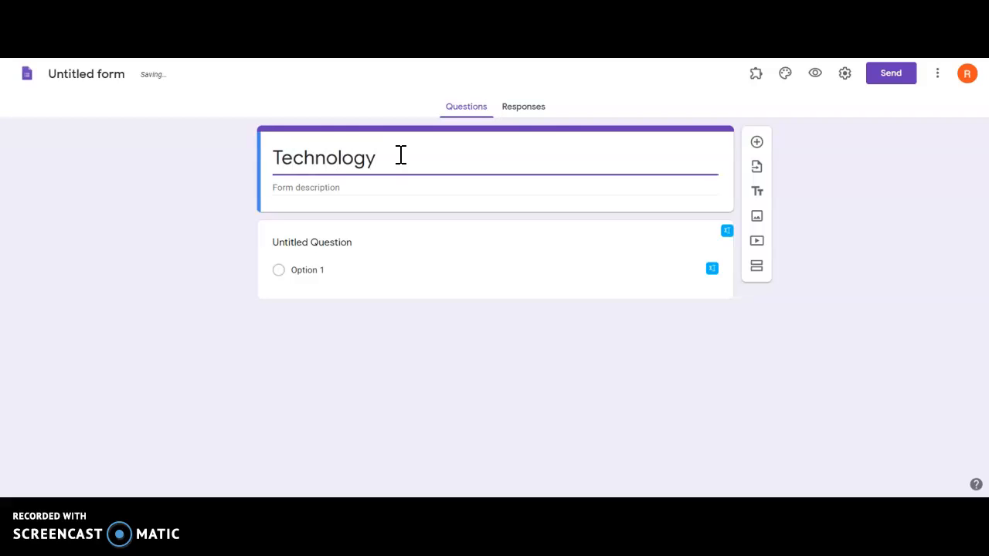
left_click(112, 74)
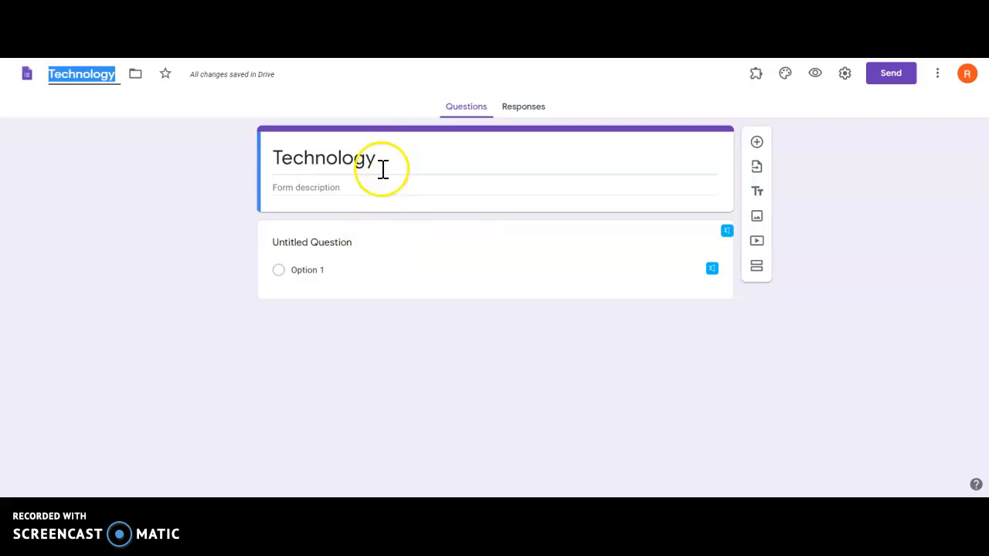
Choose Multiple choice as the first question's type and clear its placeholder question text.
left_click(379, 242)
left_click(667, 253)
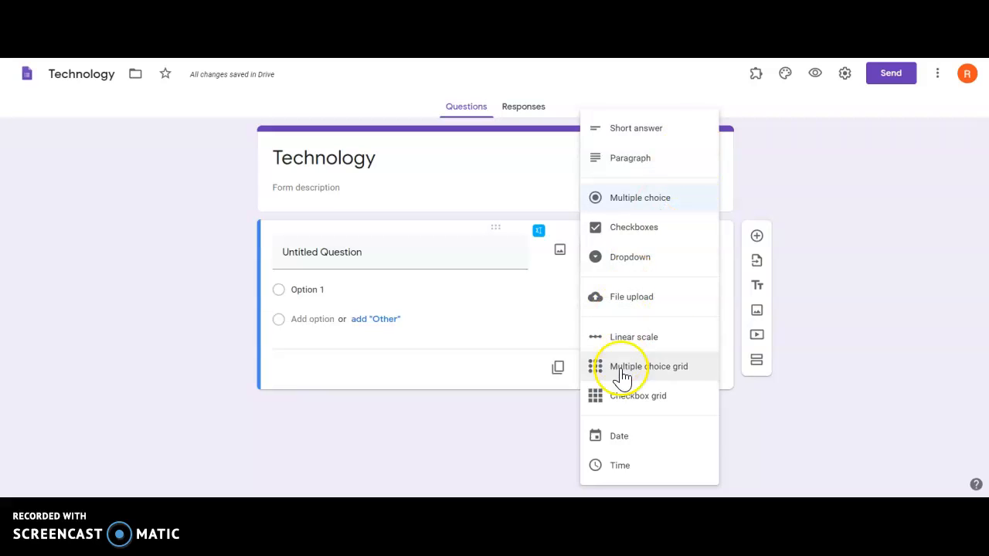
left_click(659, 206)
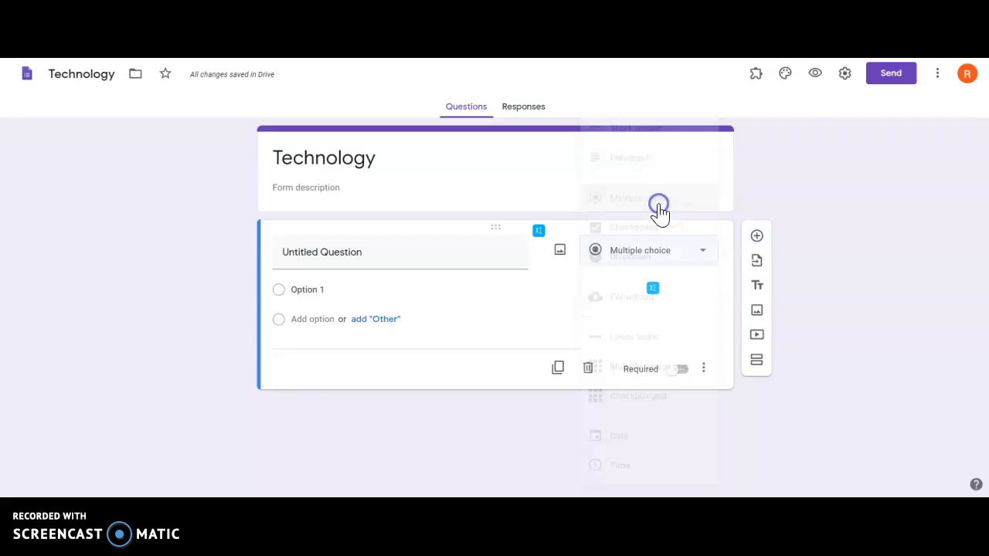
left_click(468, 262)
key("BackSpace")
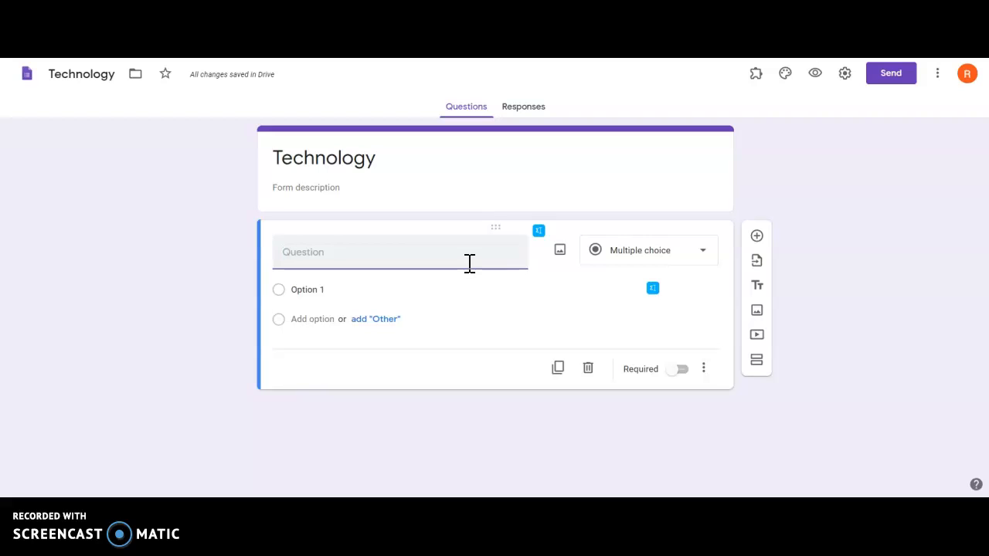
left_click(450, 269)
left_click(686, 255)
left_click(655, 132)
left_click(421, 243)
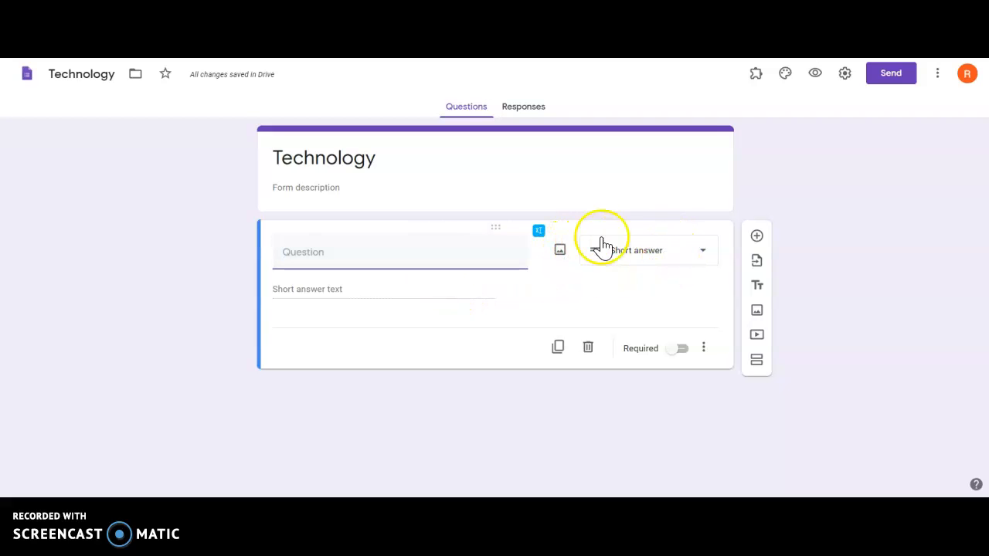
left_click(671, 248)
left_click(653, 199)
Enter the question "What type of phone do you use?" with the options Iphone, Samsung, Pixel, Motorola and an "Other" choice.
left_click(327, 261)
type("What type of phone do you use?")
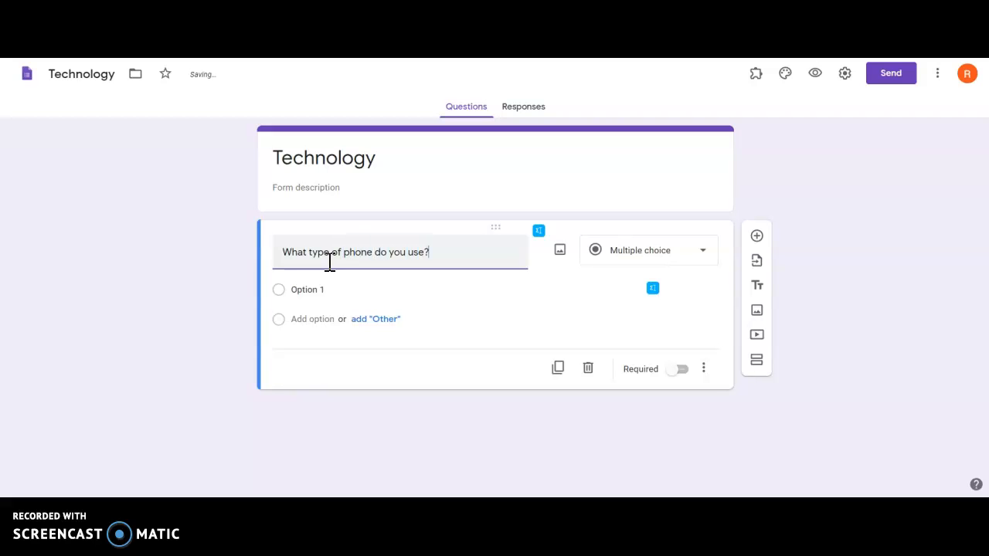
left_click(360, 288)
type("Iphone")
key("Return")
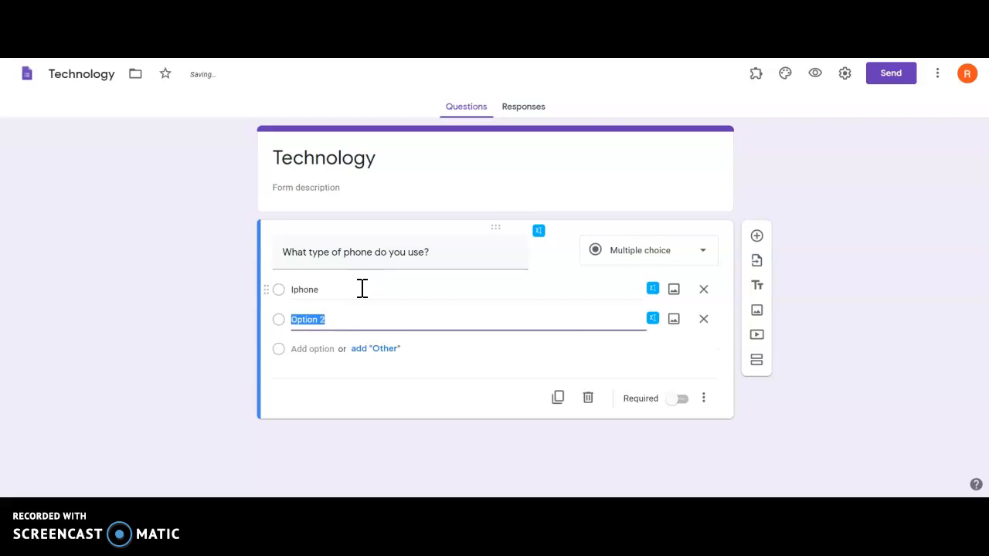
type("Samsung")
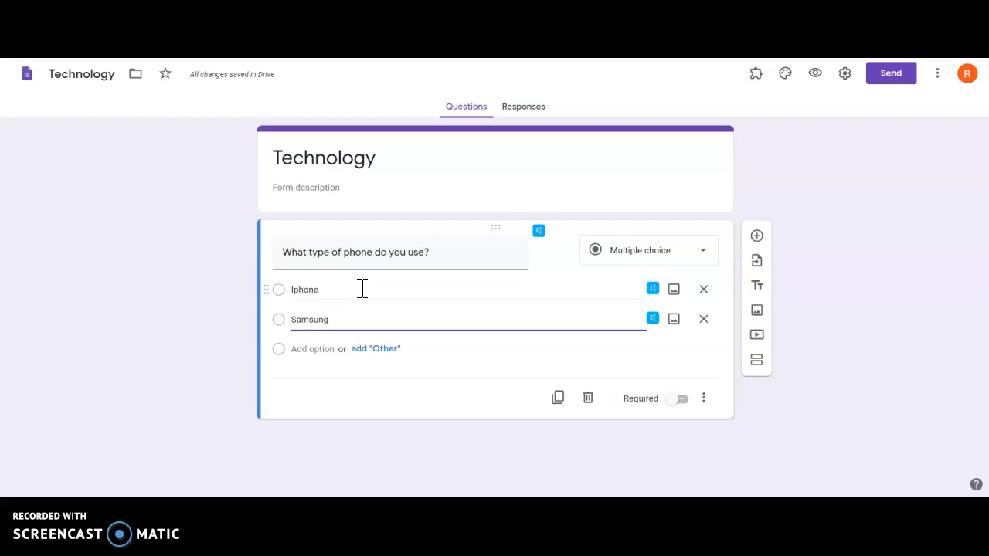
key("Return")
type("P")
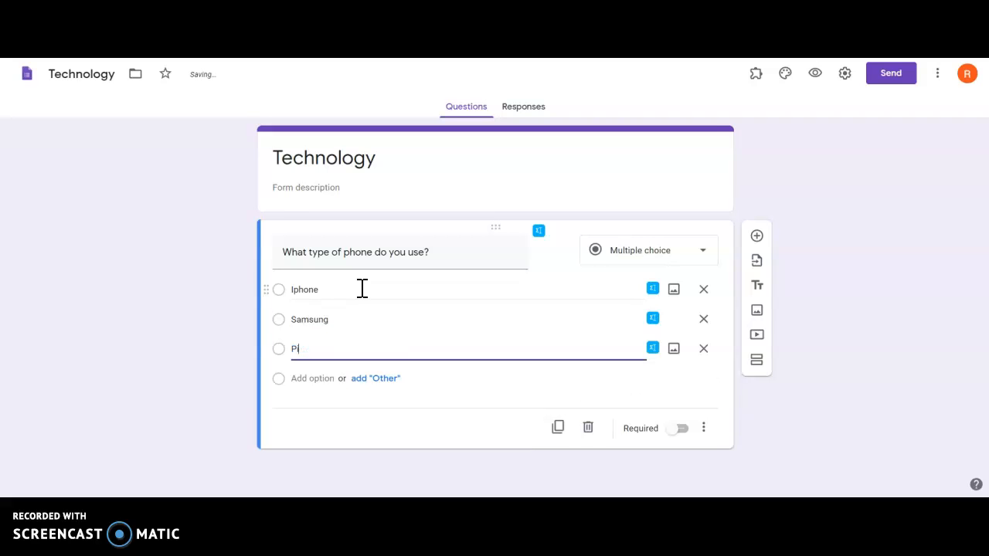
type("ixel")
key("Return")
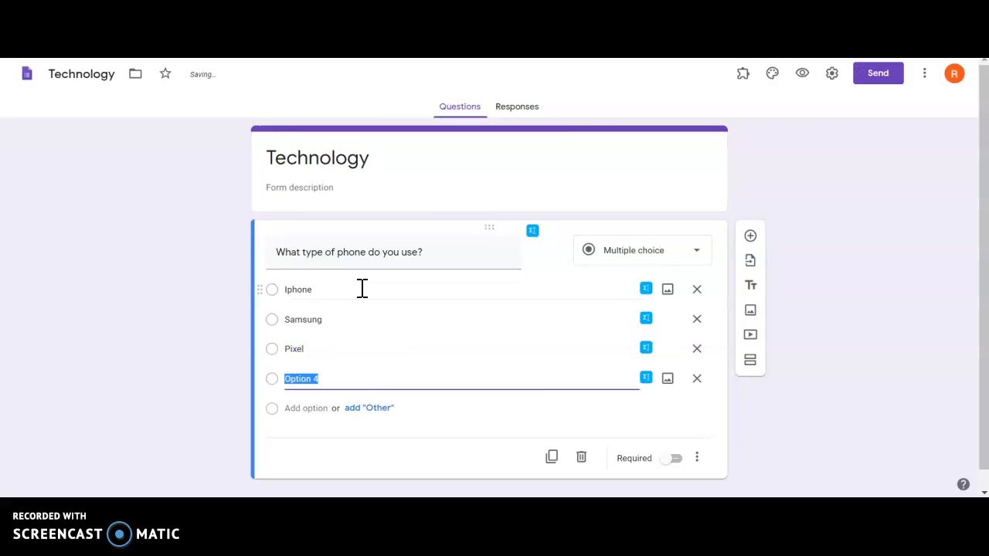
type("N")
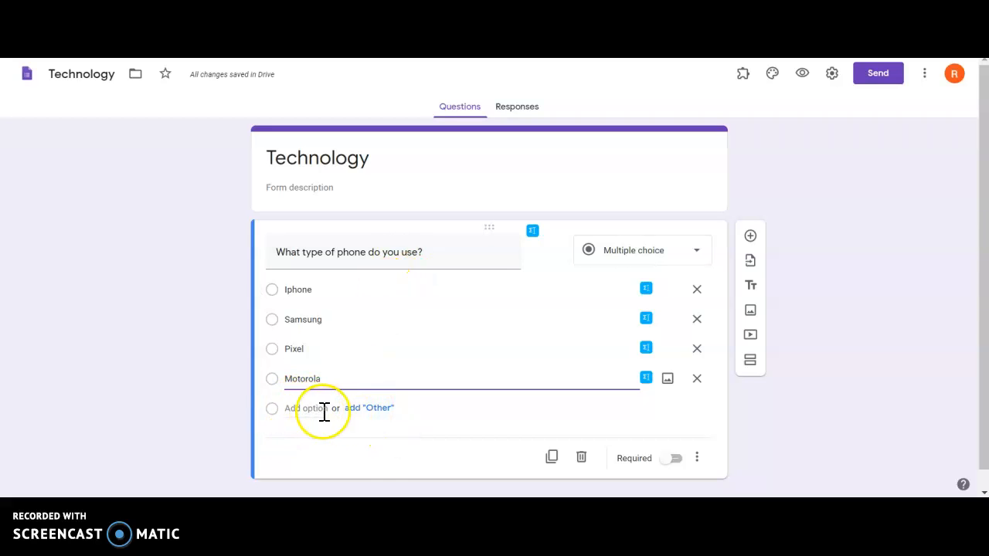
left_click(361, 408)
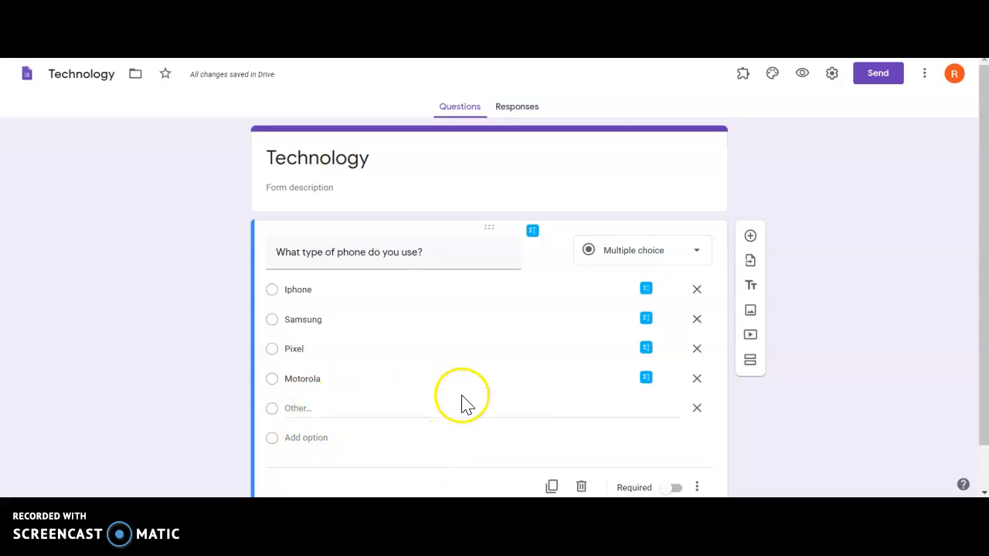
Make the phone type question required.
scroll(464, 404, "down", 1)
scroll(459, 327, "up", 1)
scroll(461, 327, "down", 1)
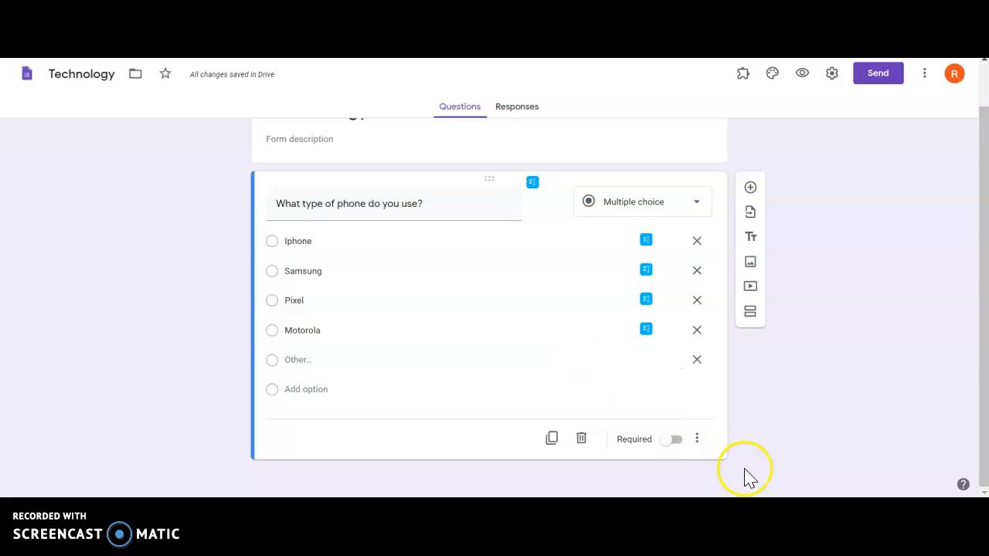
left_click(676, 440)
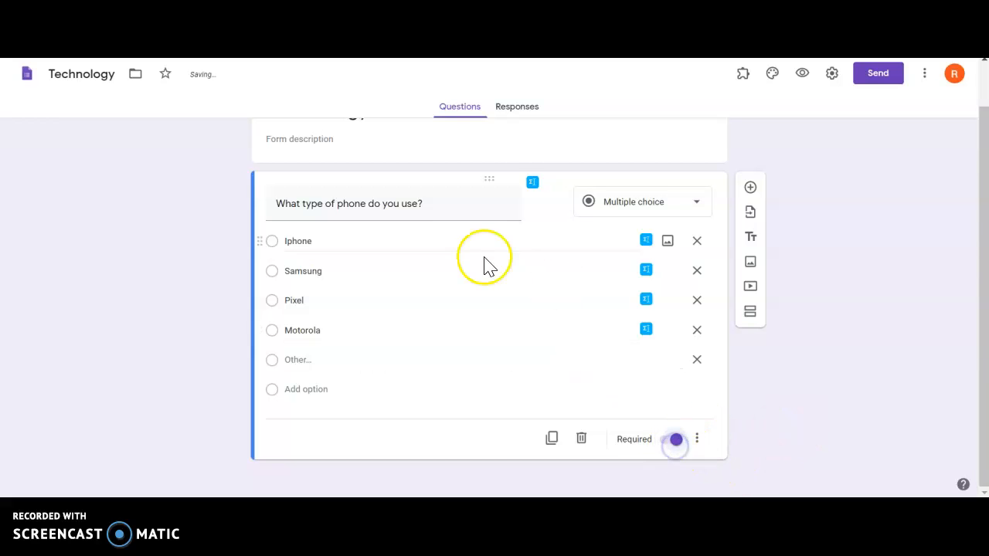
scroll(483, 261, "up", 1)
scroll(510, 271, "down", 1)
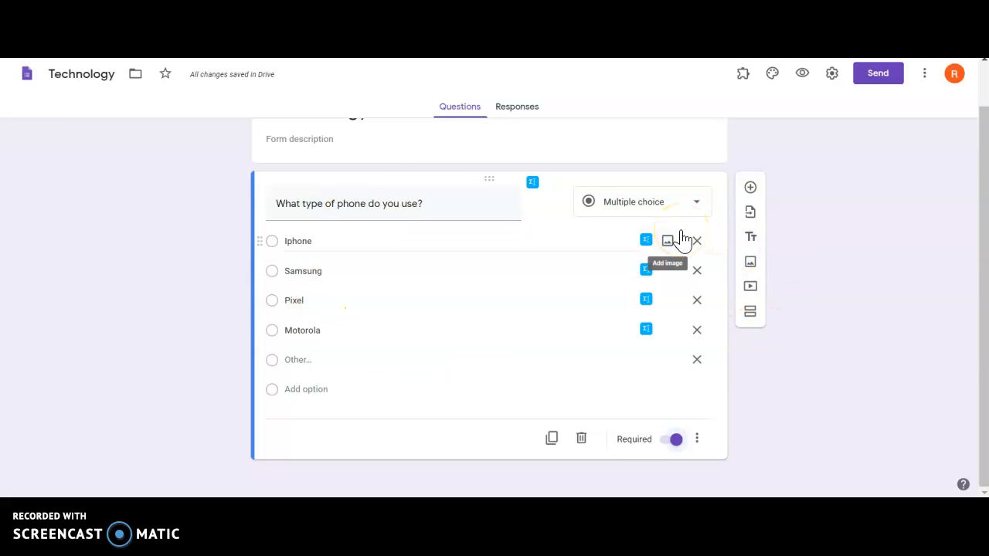
Add a short-answer question reading "How many minutes does it take to get a full charge on your phone?".
left_click(750, 190)
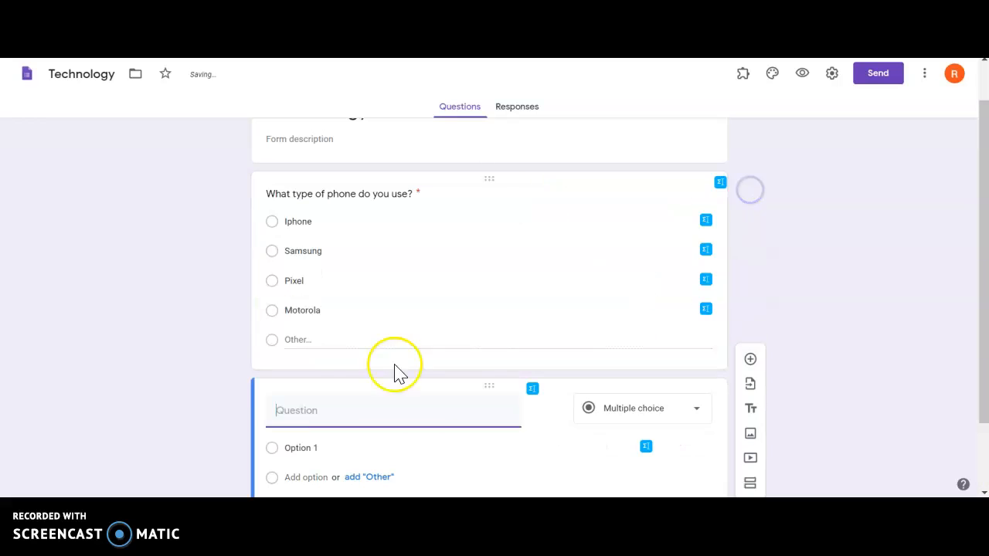
scroll(464, 386, "down", 1)
left_click(647, 346)
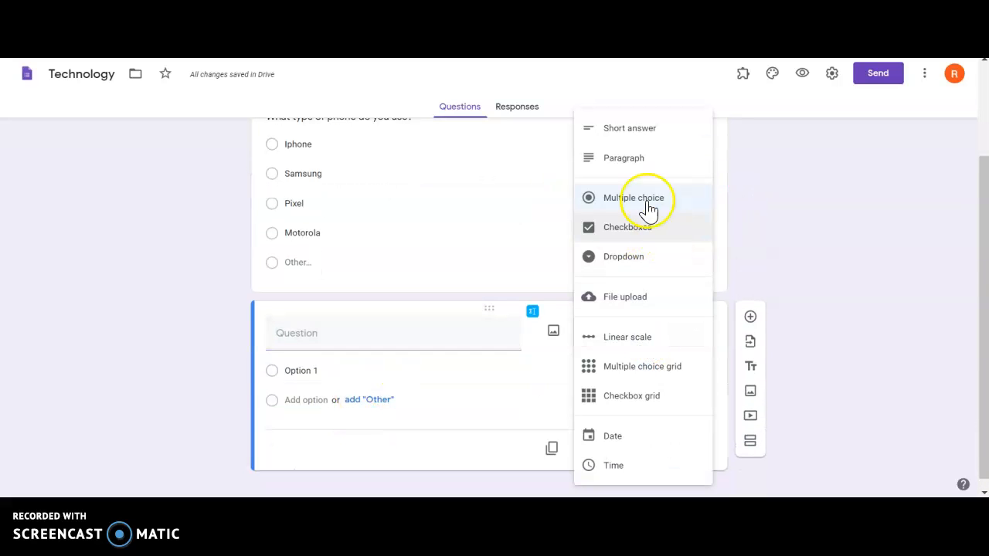
left_click(643, 129)
left_click(380, 341)
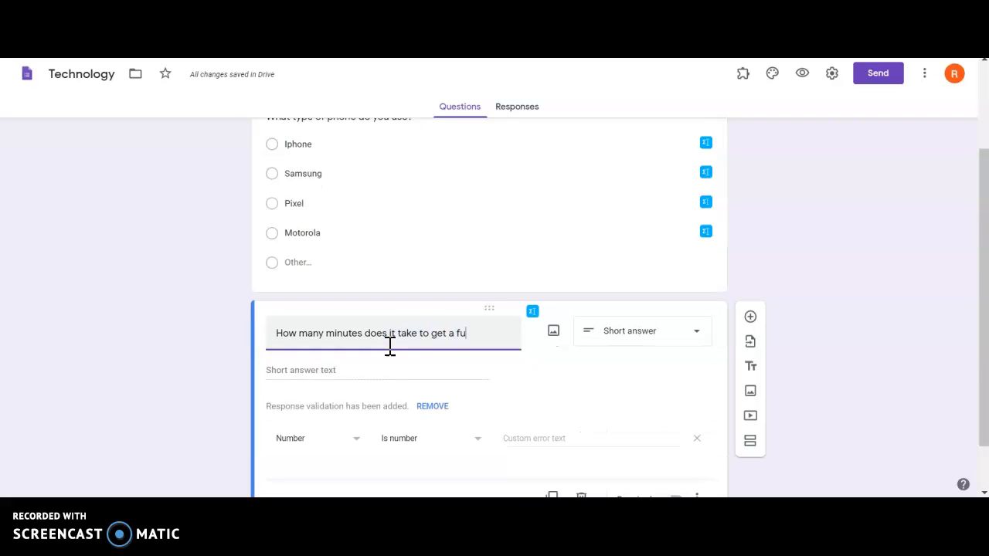
type("on")
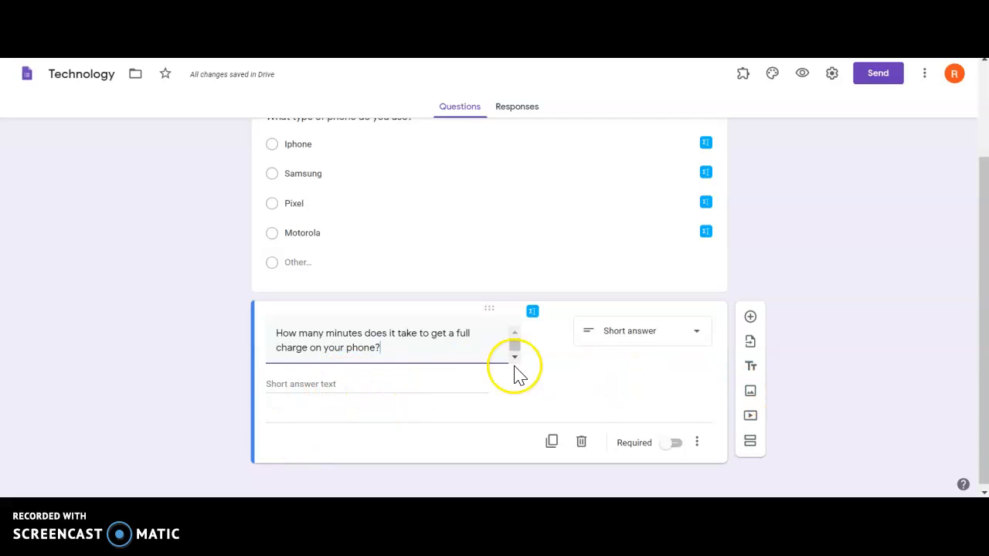
left_click_drag(326, 333, 363, 333)
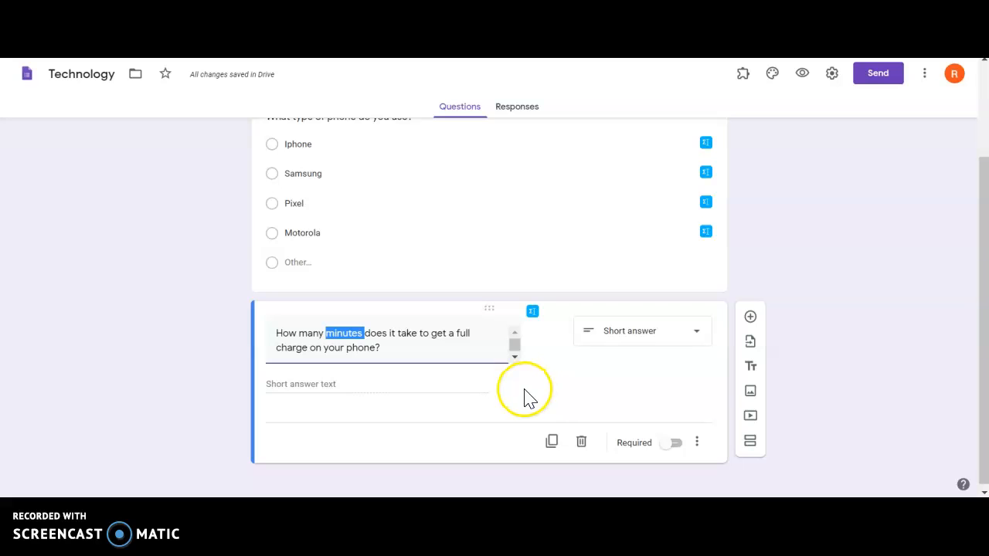
scroll(552, 409, "up", 1)
scroll(552, 409, "down", 1)
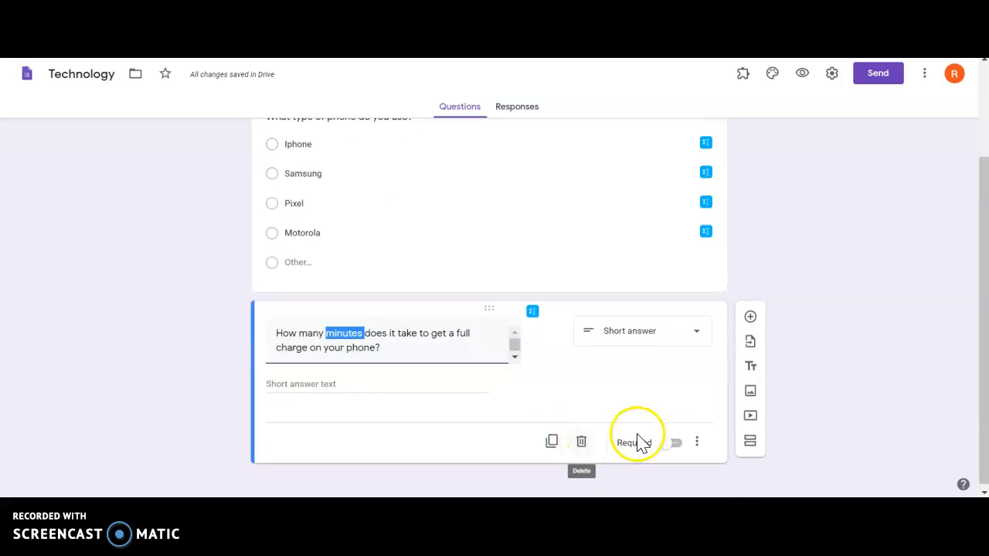
left_click(417, 386)
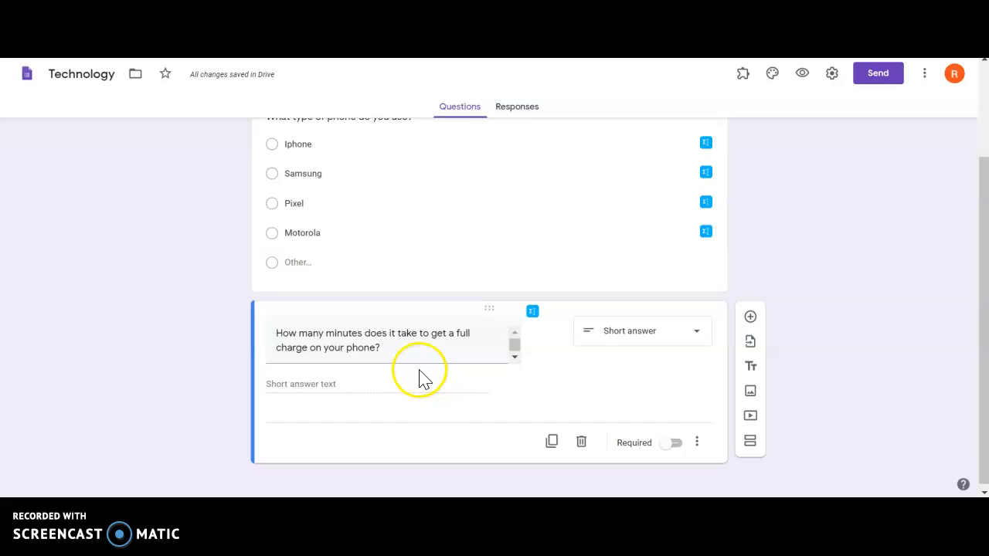
Add response validation to the charging question so it only accepts a number between 0 and 60.
left_click(700, 447)
left_click(757, 470)
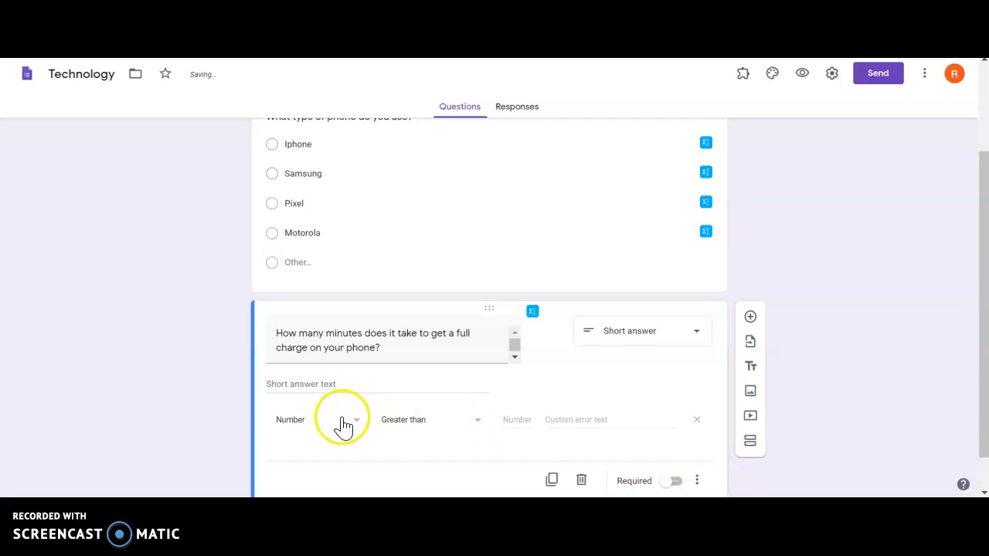
left_click(358, 429)
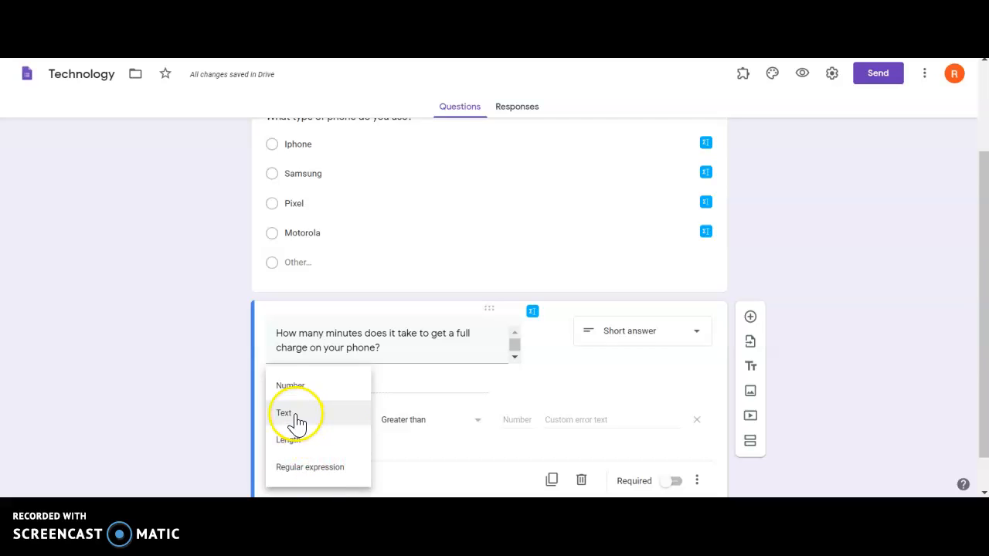
left_click(297, 388)
left_click(402, 427)
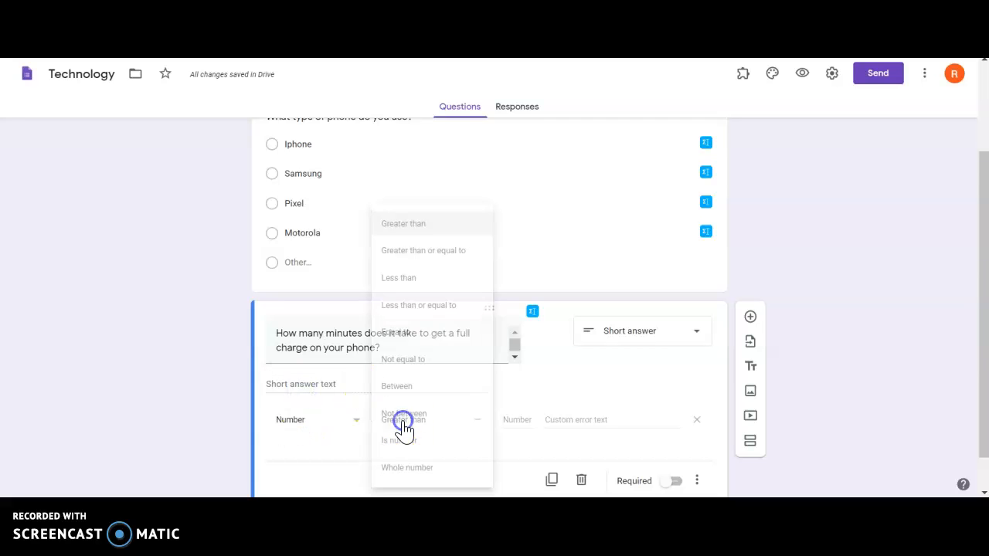
left_click(416, 387)
left_click(522, 423)
type("0")
left_click(580, 420)
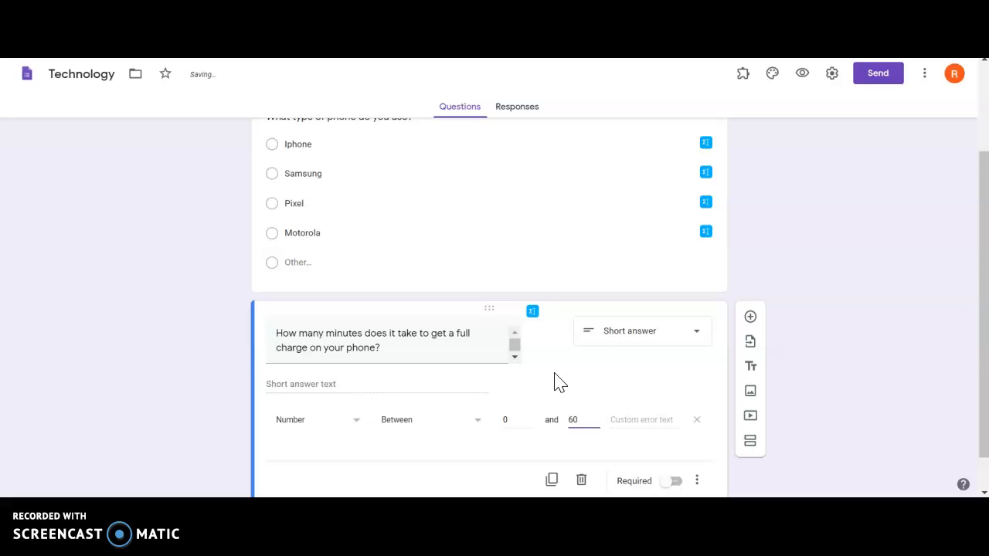
Set the validation's custom error text to "Please enter in the number of minutes only.".
left_click(636, 420)
type("Please enter in")
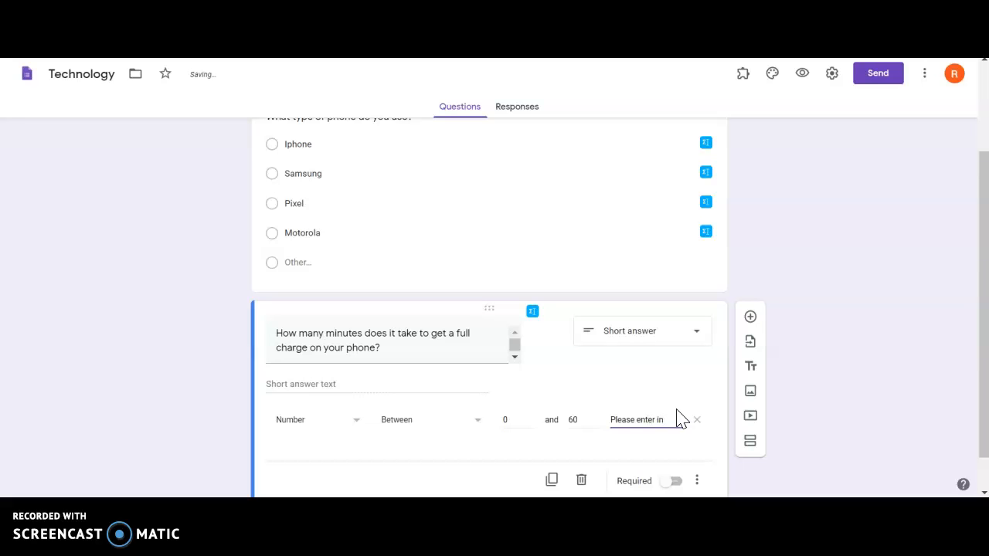
type(" the number of m")
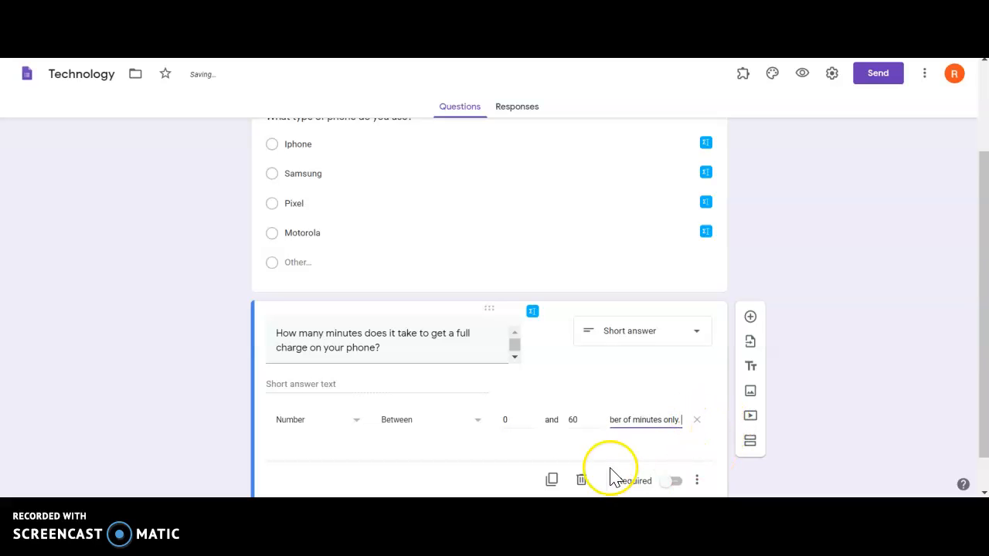
Make the charging question required and open the preview of the form.
left_click(673, 480)
scroll(742, 245, "up", 2)
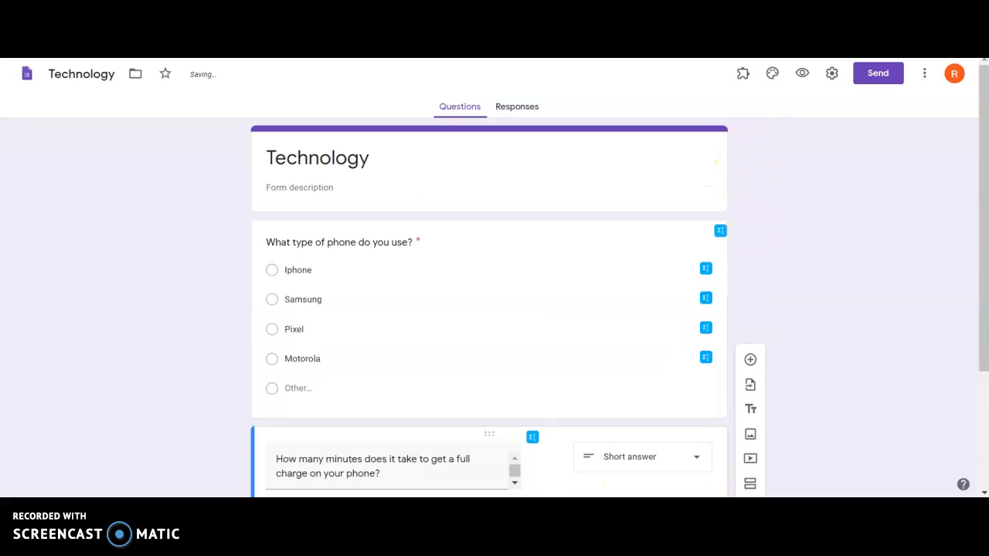
left_click(804, 75)
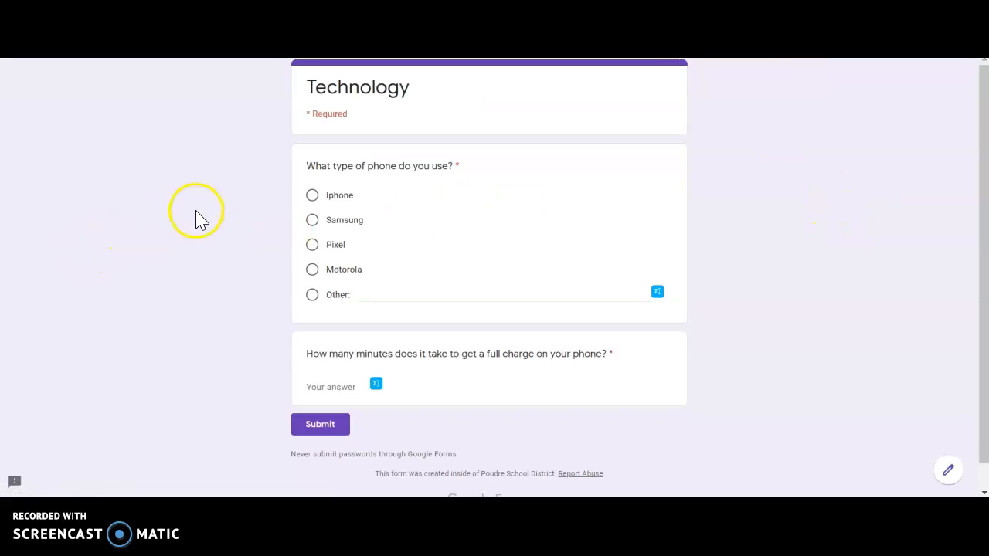
Try several options of the phone type question and answer it with Other: "Flip Phone".
left_click(312, 197)
left_click(316, 248)
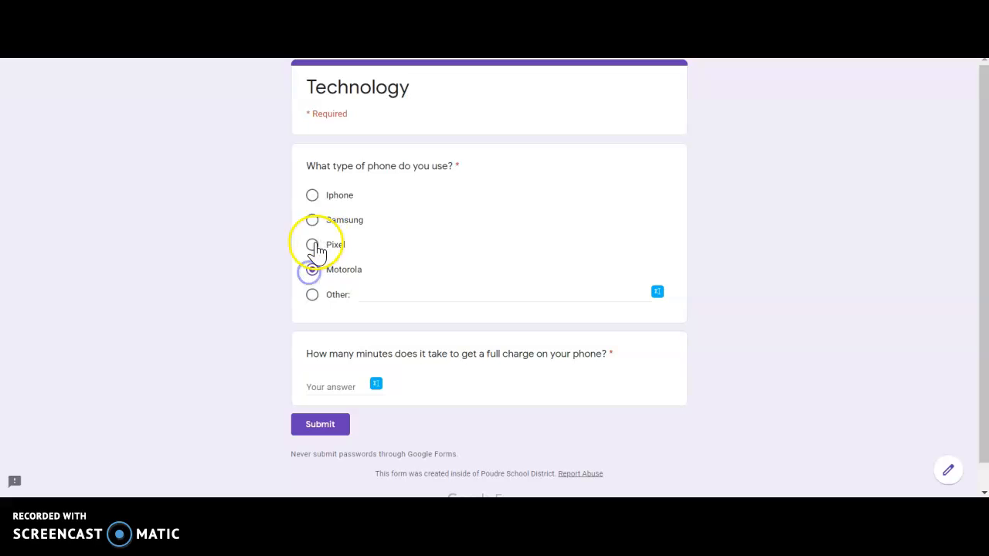
left_click(317, 226)
left_click(373, 293)
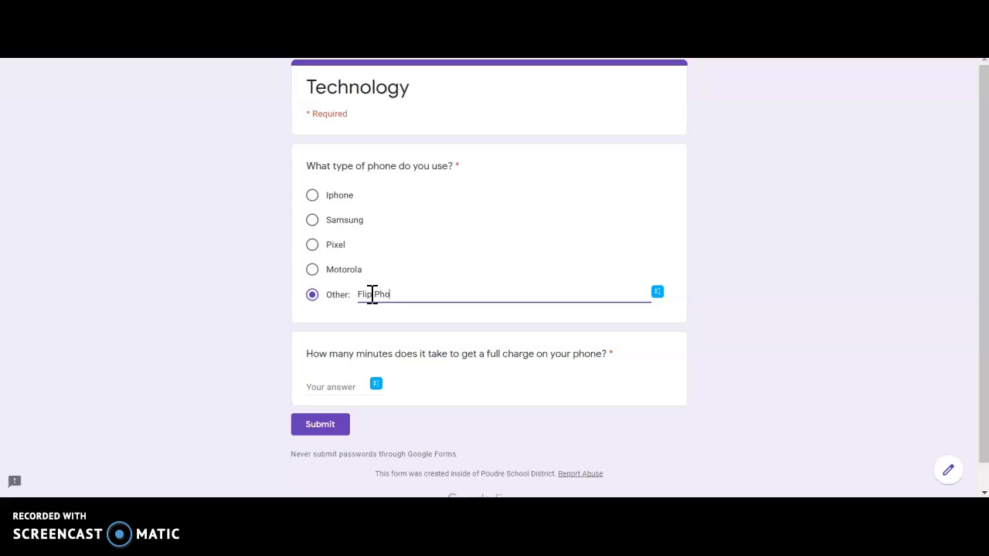
Test the charging question's validation with a text answer, replace it with 50 and submit the response.
left_click(351, 385)
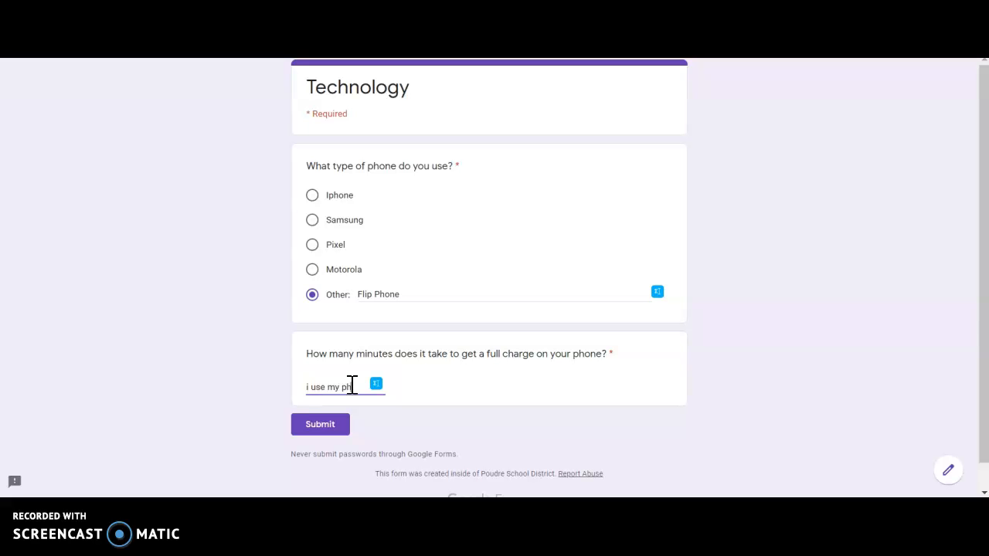
left_click(445, 396)
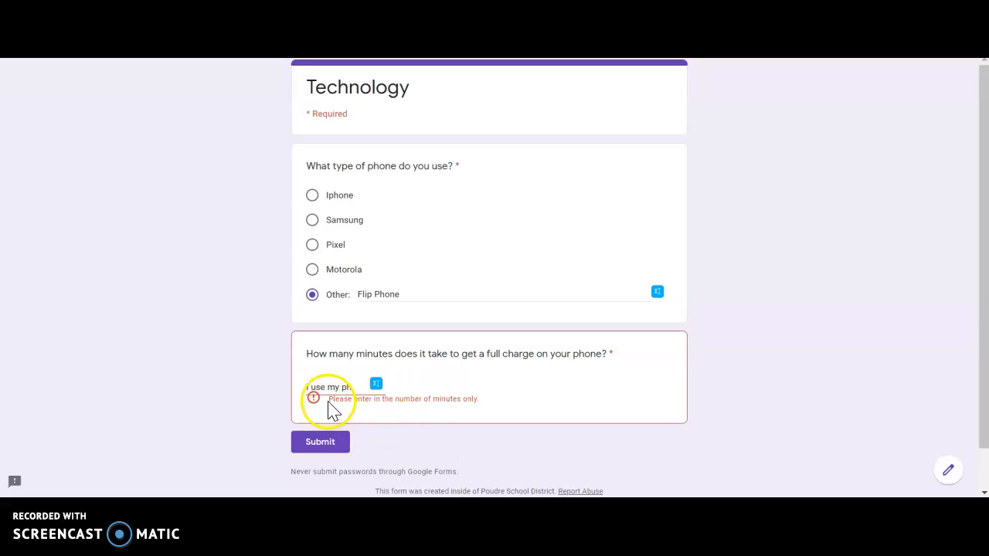
left_click_drag(353, 389, 225, 394)
key("BackSpace")
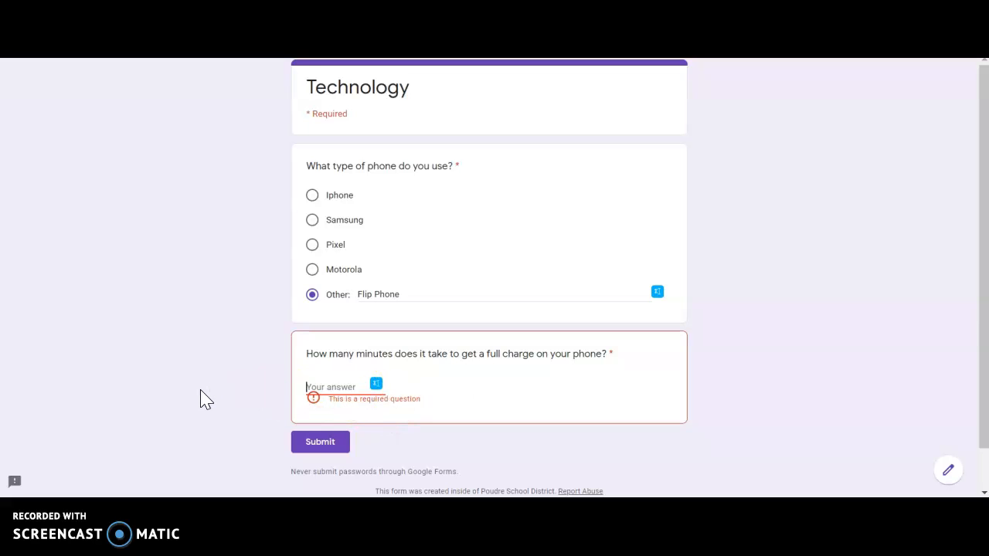
type("50")
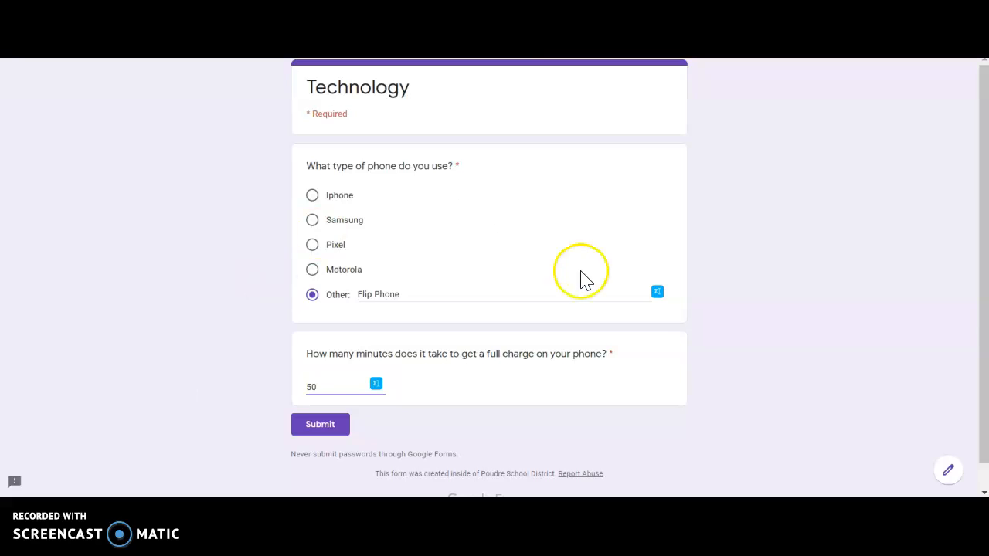
left_click(319, 431)
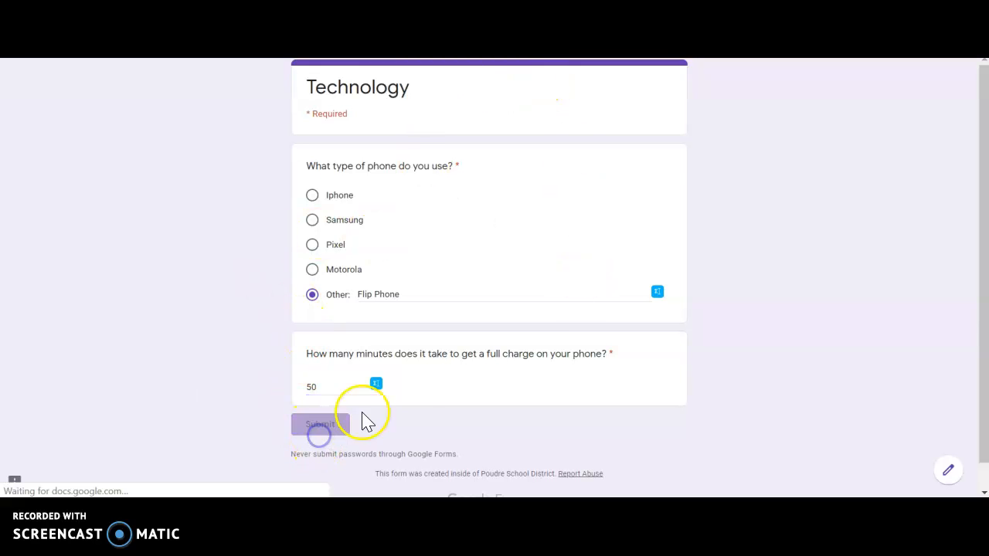
Submit another response to the form with Pixel as the phone type and 54 charging minutes.
left_click(360, 150)
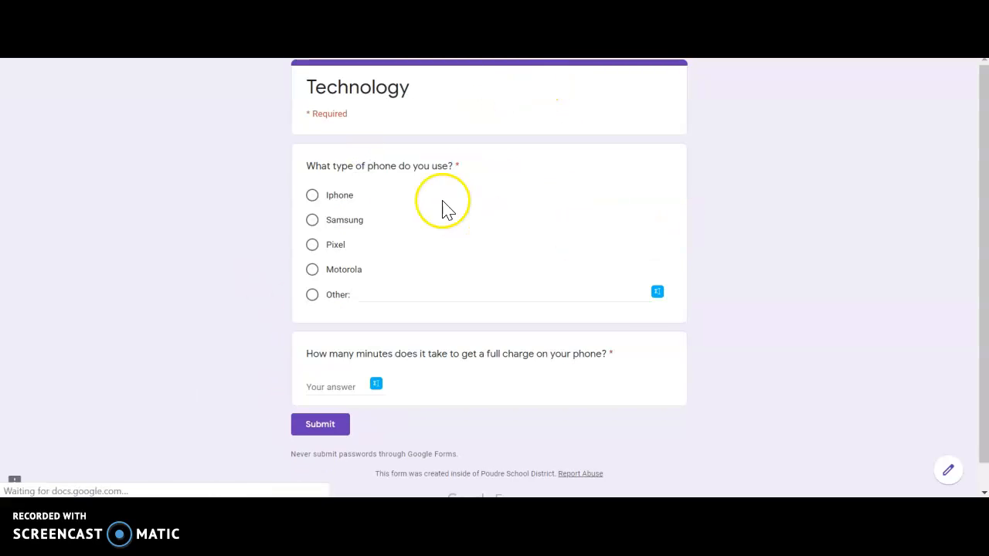
left_click(313, 244)
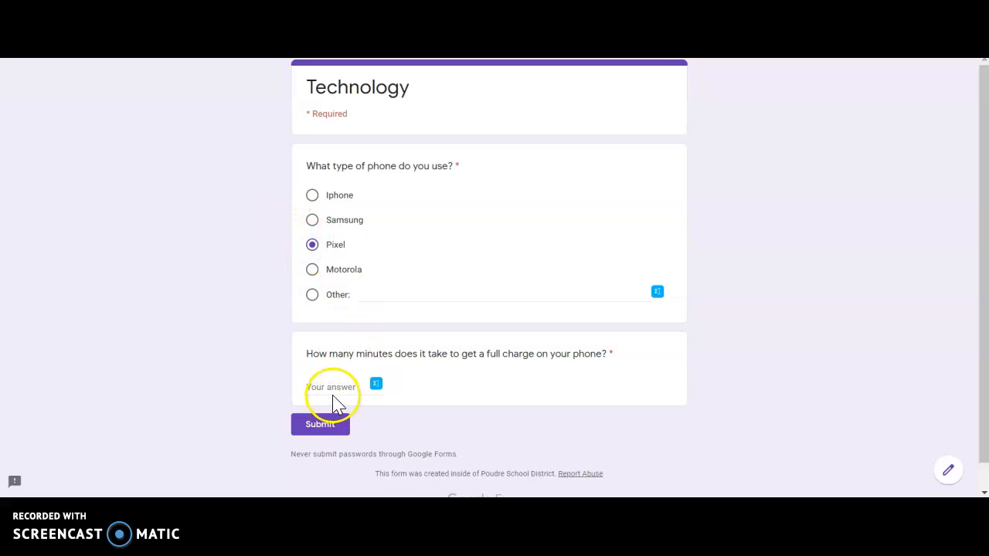
left_click(346, 387)
type("54")
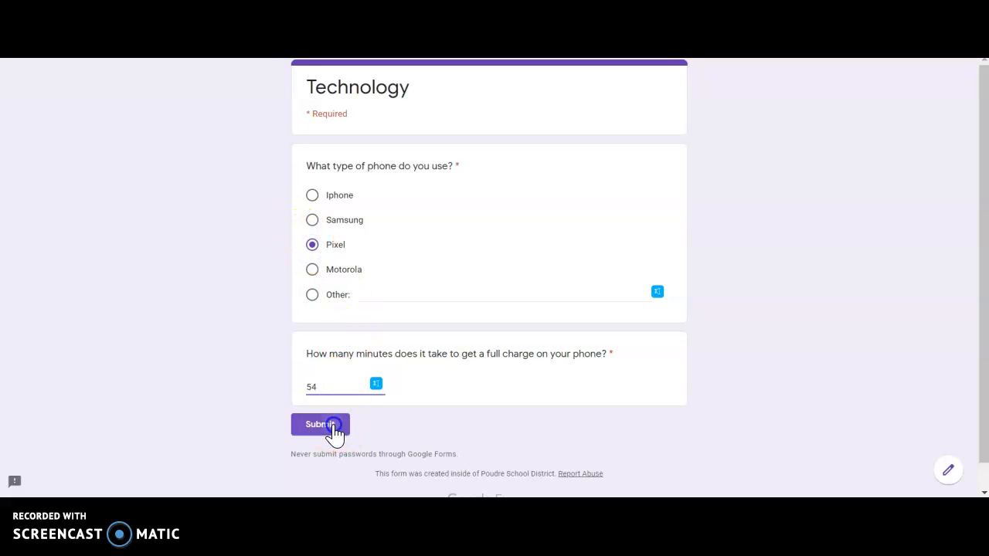
left_click(332, 427)
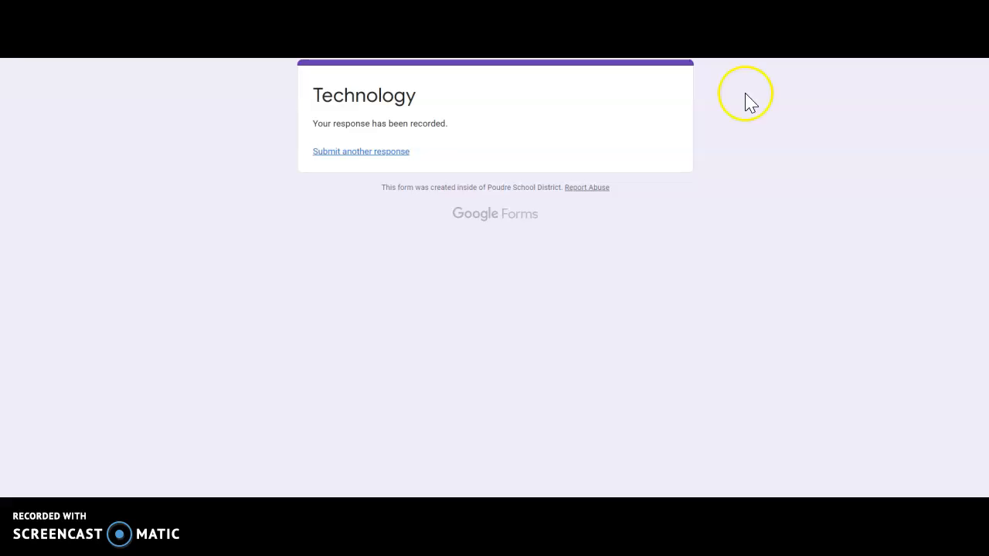
Close the form preview and review the summary of responses to both questions in the form editor.
key("ctrl+w")
scroll(585, 383, "down", 1)
scroll(585, 384, "up", 1)
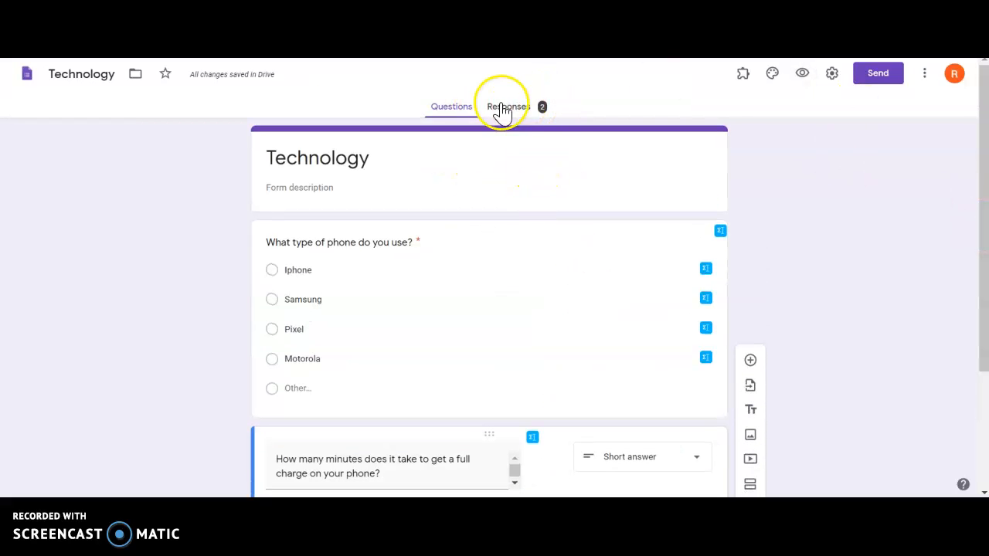
scroll(553, 244, "down", 2)
scroll(525, 185, "up", 2)
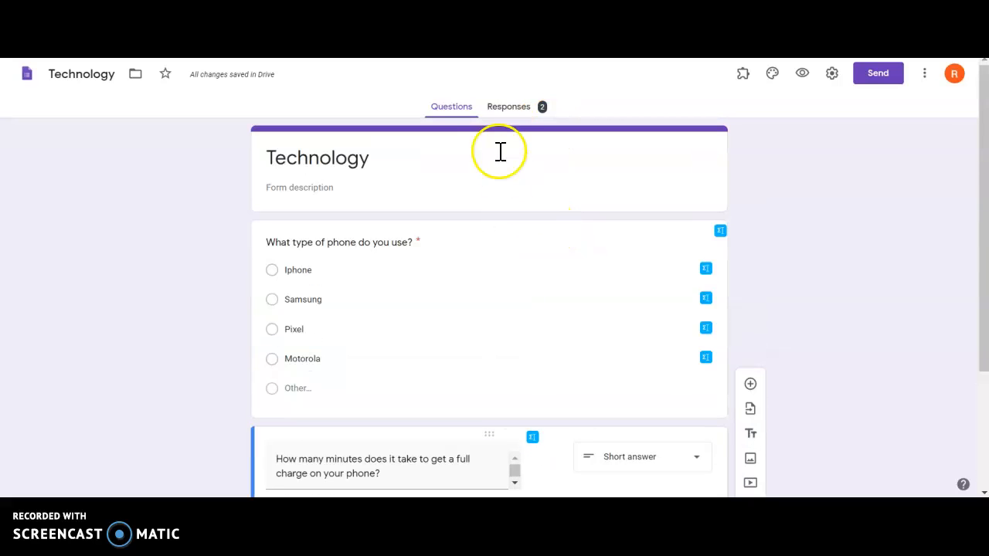
left_click(522, 109)
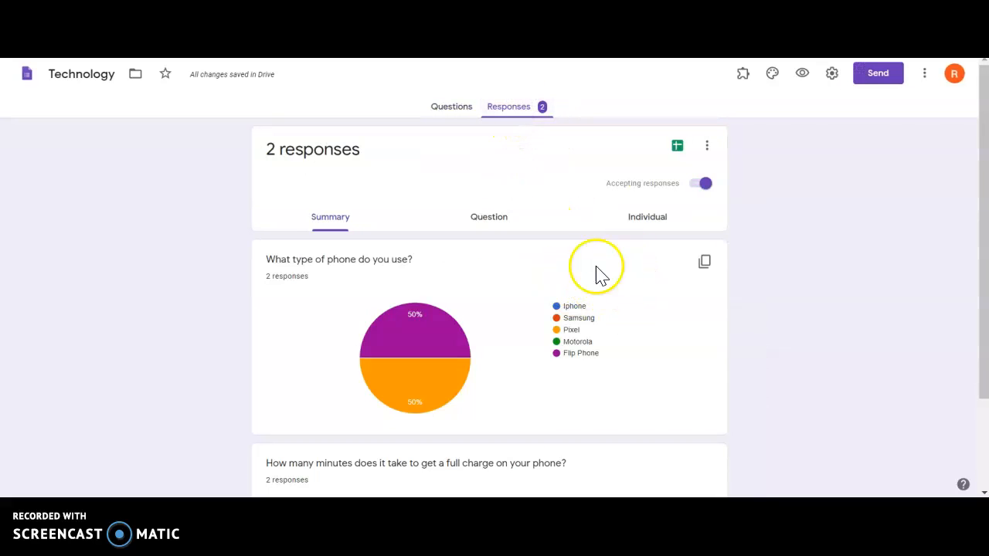
scroll(464, 239, "down", 1)
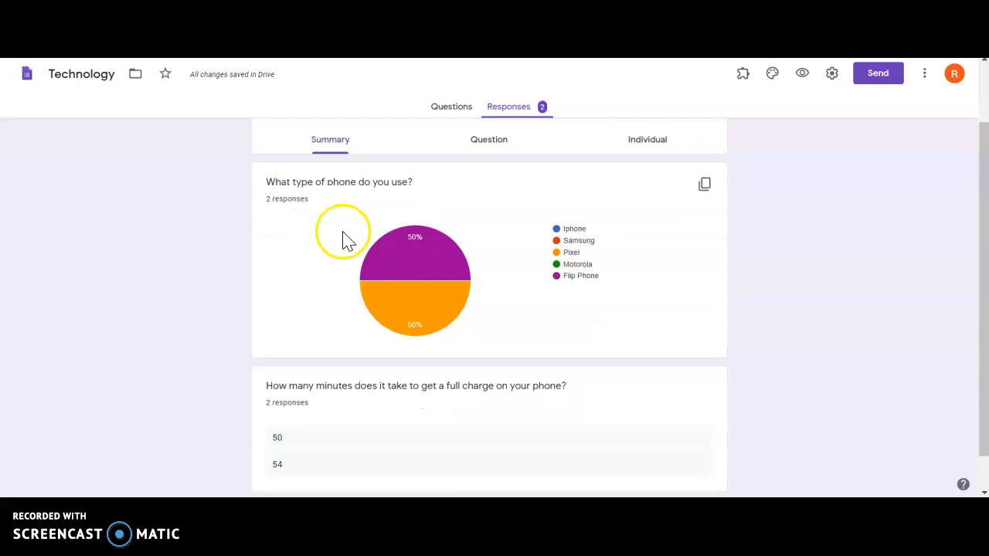
scroll(354, 236, "down", 1)
mouse_move(471, 275)
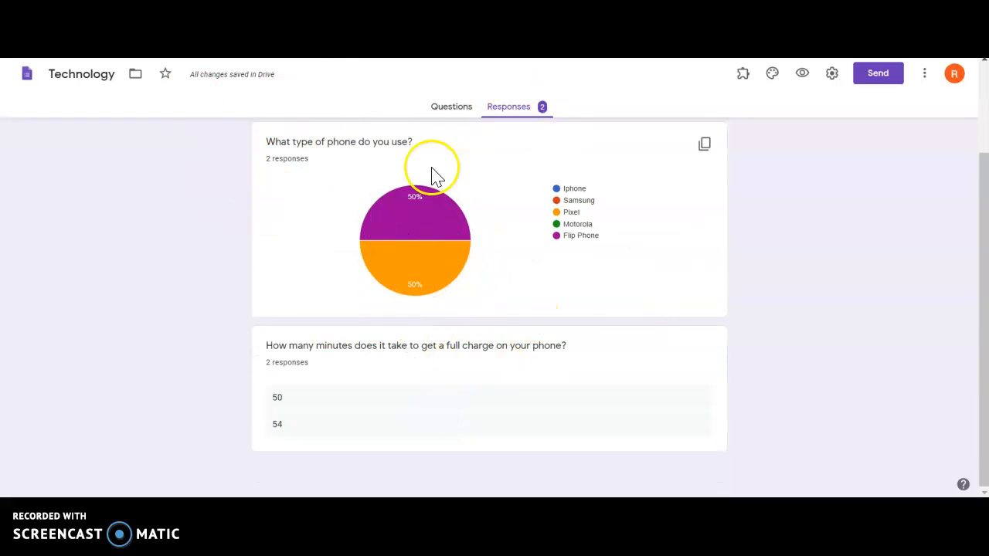
scroll(444, 232, "up", 1)
scroll(541, 279, "down", 1)
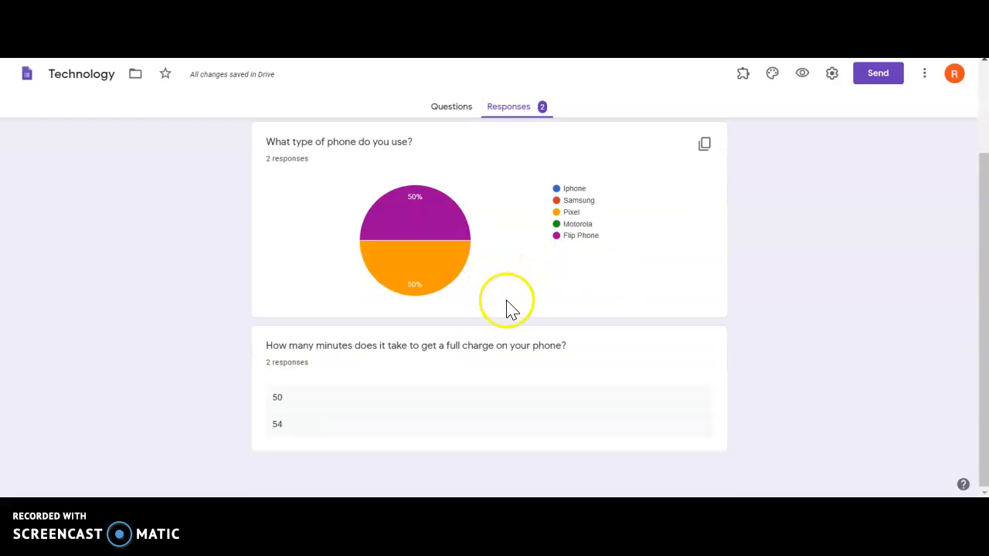
scroll(479, 394, "up", 2)
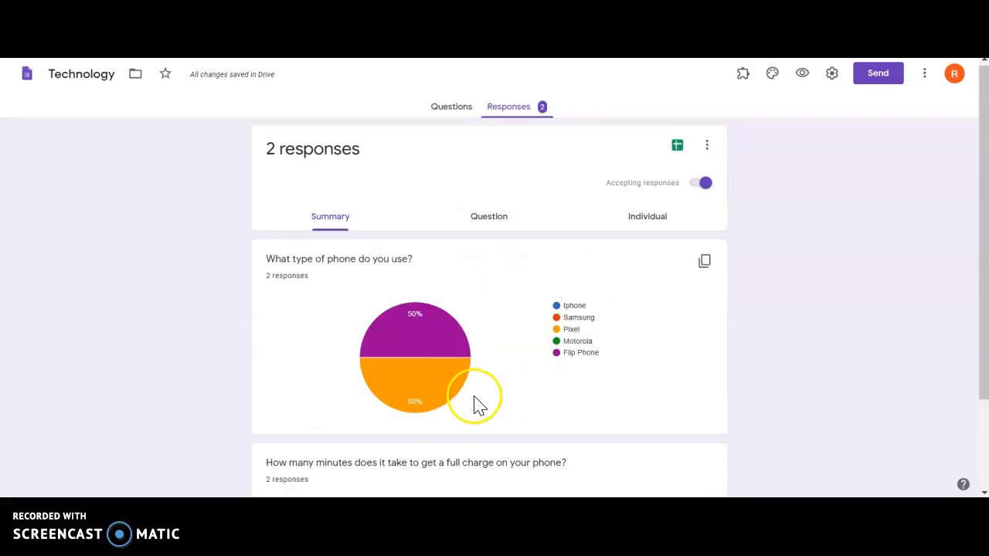
Create the new response spreadsheet "Technology (Responses)" and inspect its charging-minutes and phone type answers.
left_click(678, 149)
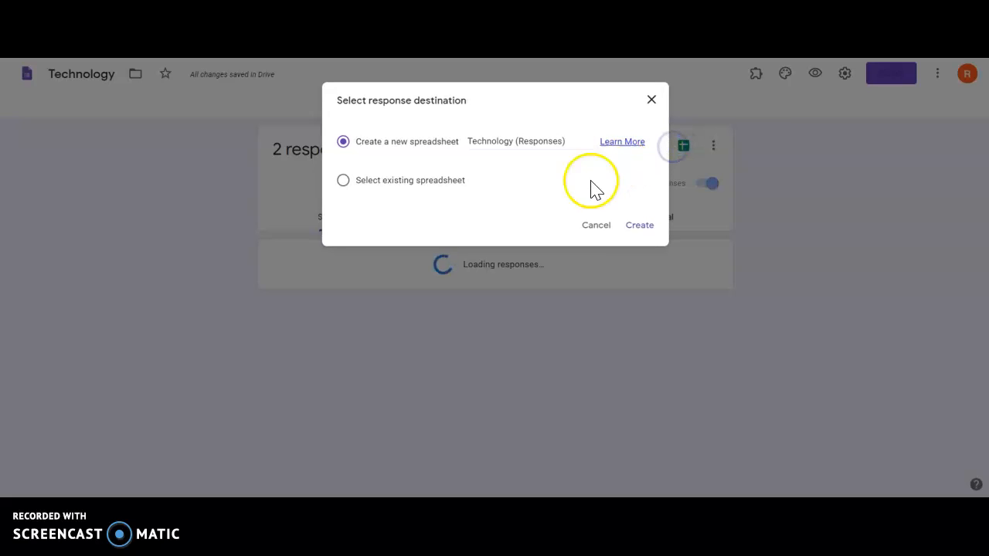
left_click(640, 227)
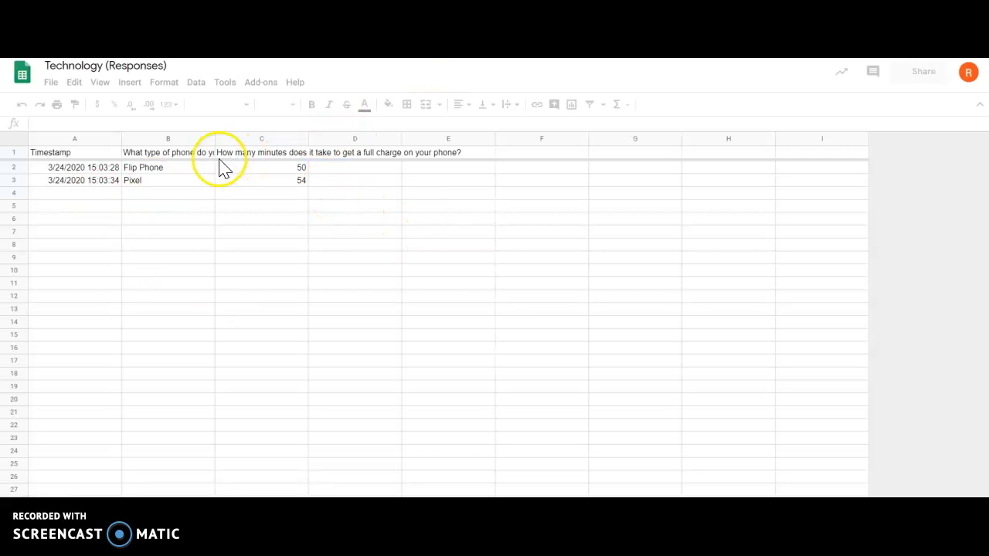
left_click_drag(288, 170, 287, 196)
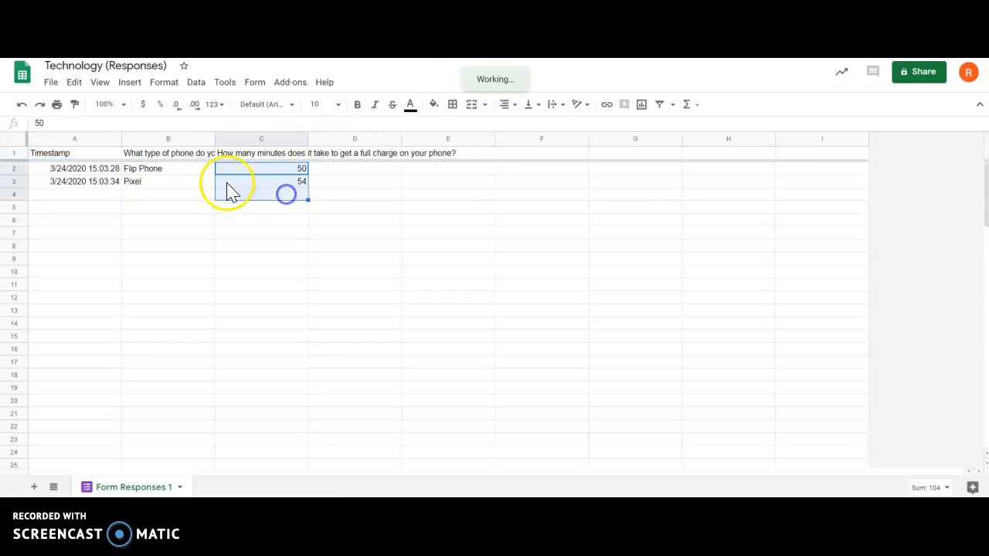
left_click_drag(189, 167, 187, 216)
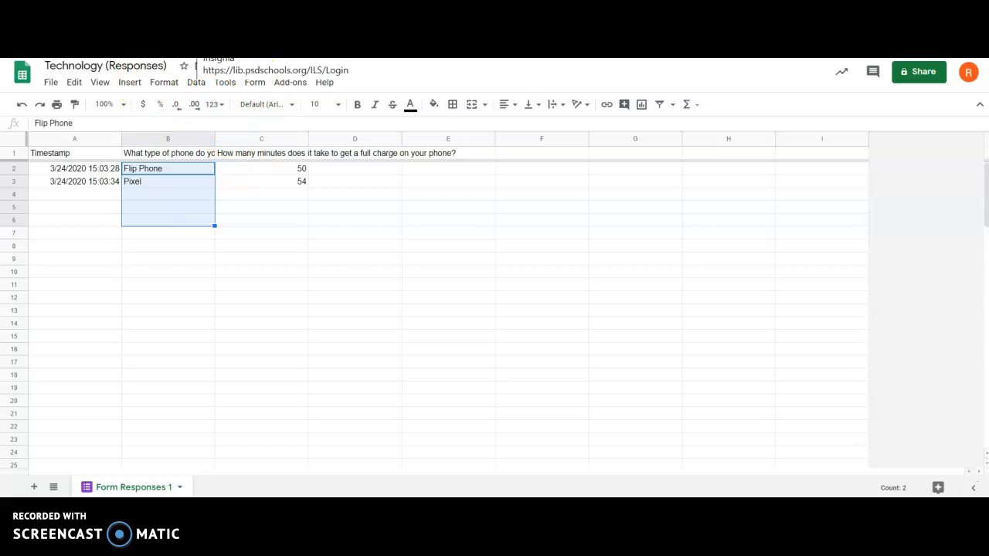
Return to the Technology form and copy its sharing link with the URL shortened.
left_click(272, 34)
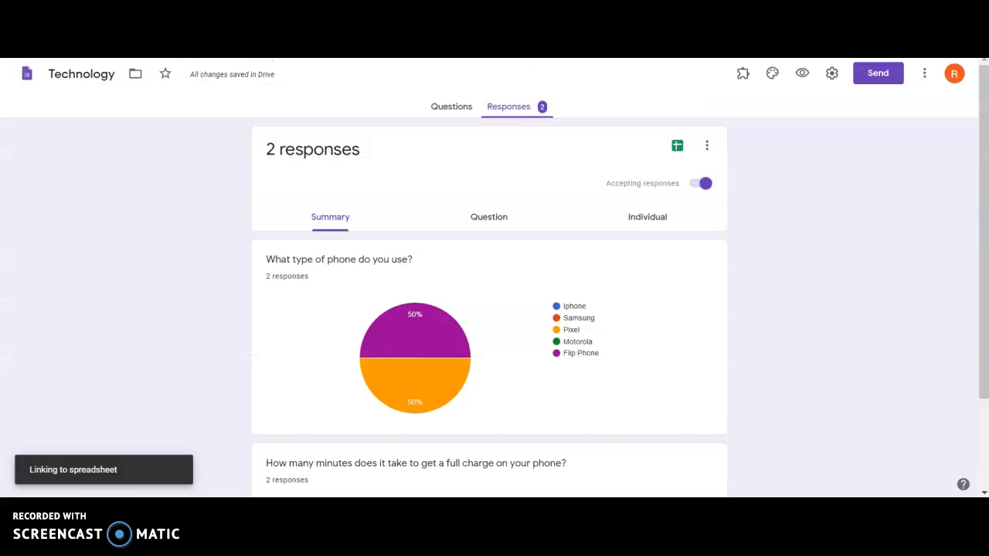
left_click(881, 74)
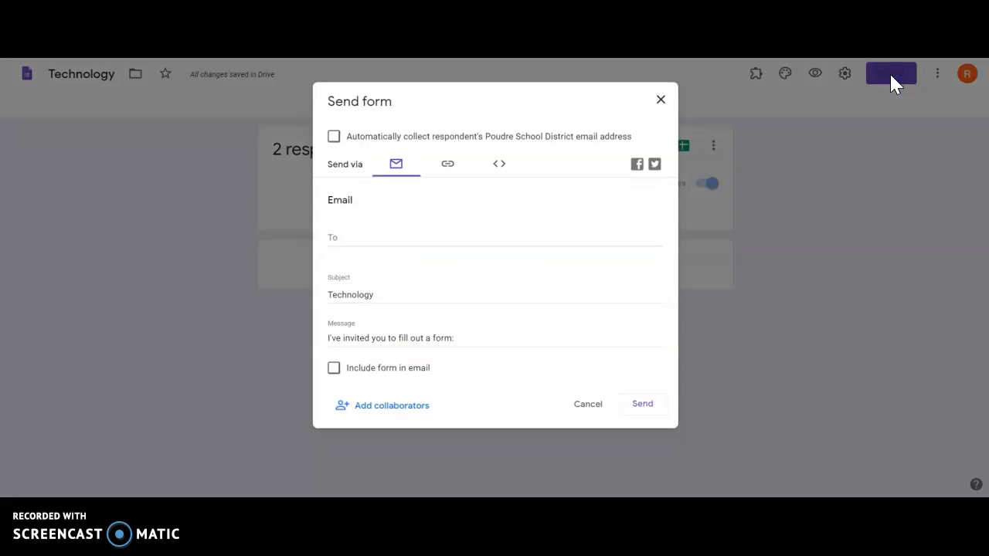
left_click(448, 171)
left_click(334, 242)
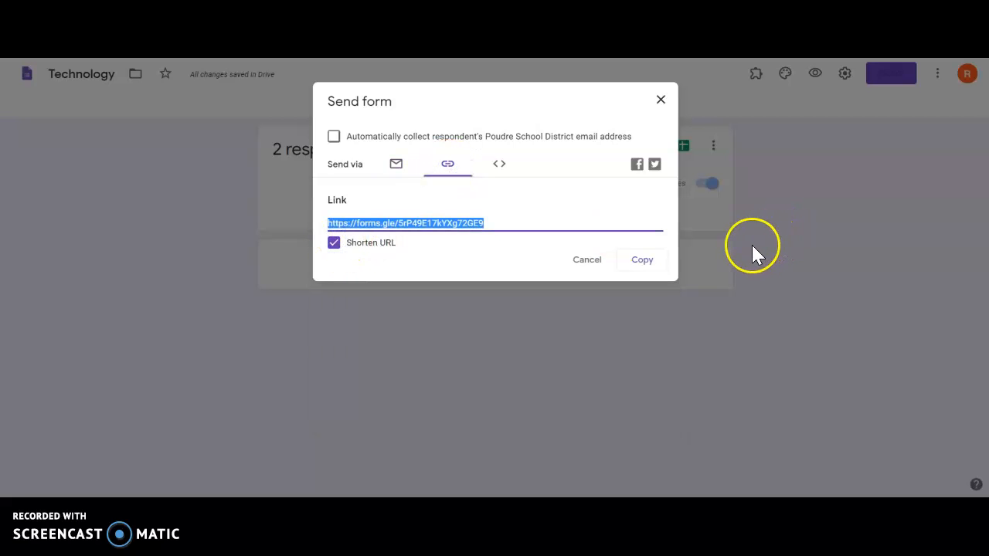
left_click(637, 263)
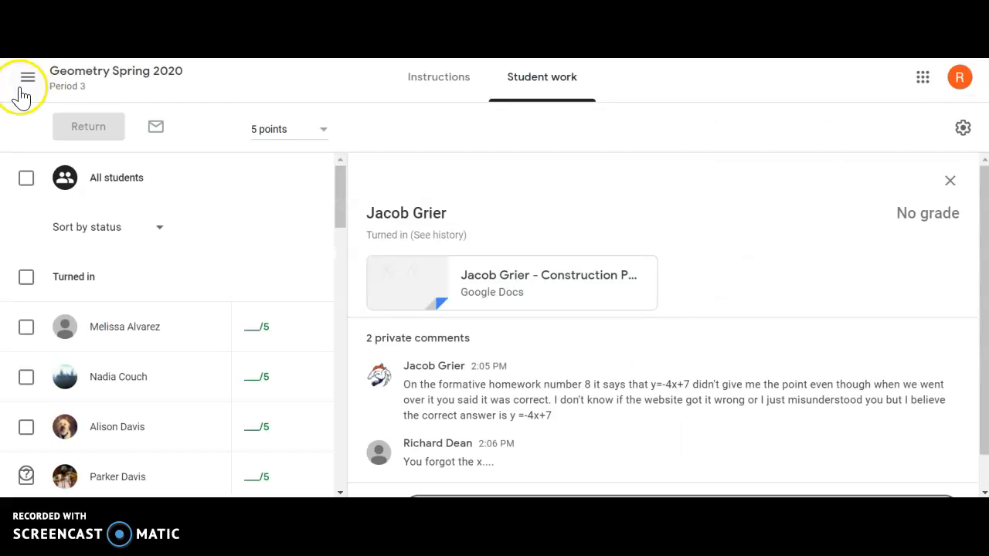
Switch to Google Classroom, open the Data & Probability Q4 class and write the announcement "Please complete my survey:".
left_click(22, 87)
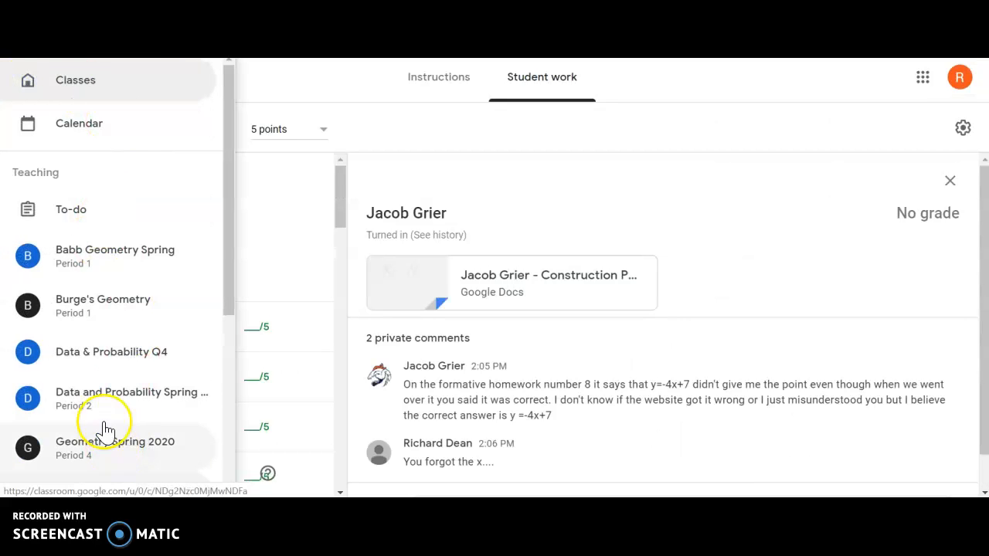
left_click(99, 354)
scroll(526, 263, "down", 2)
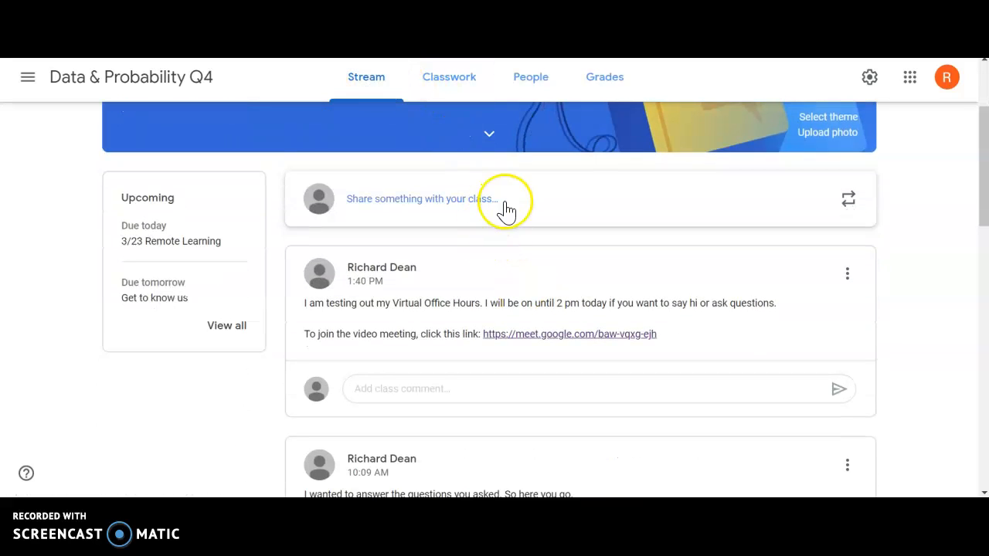
left_click(463, 200)
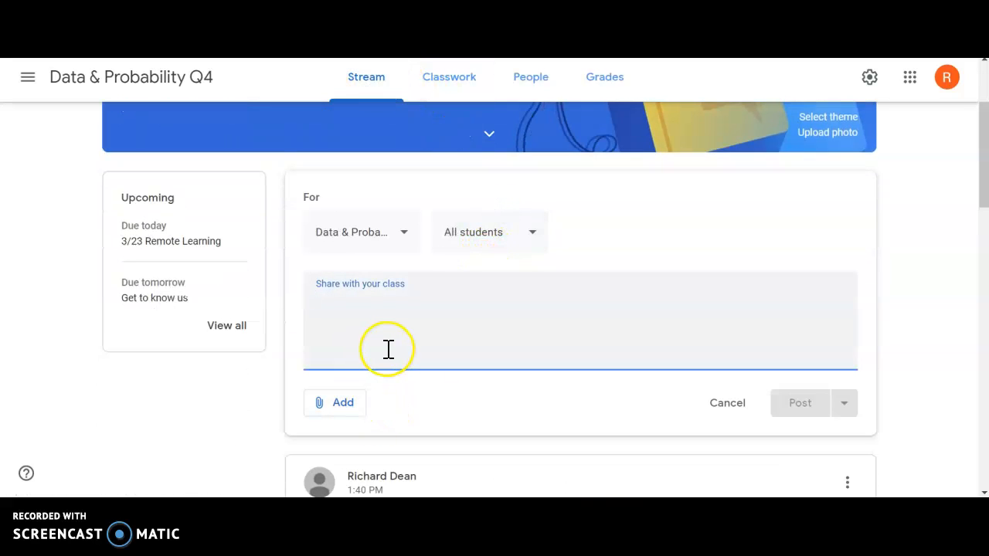
type("Please complete my survey:")
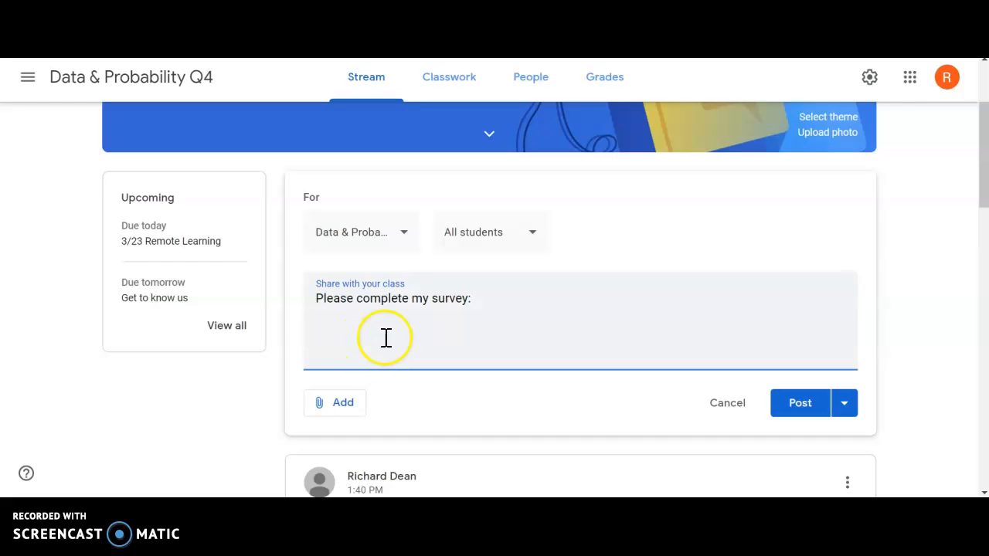
Attach the copied survey link to the class announcement and check the draft.
left_click(347, 405)
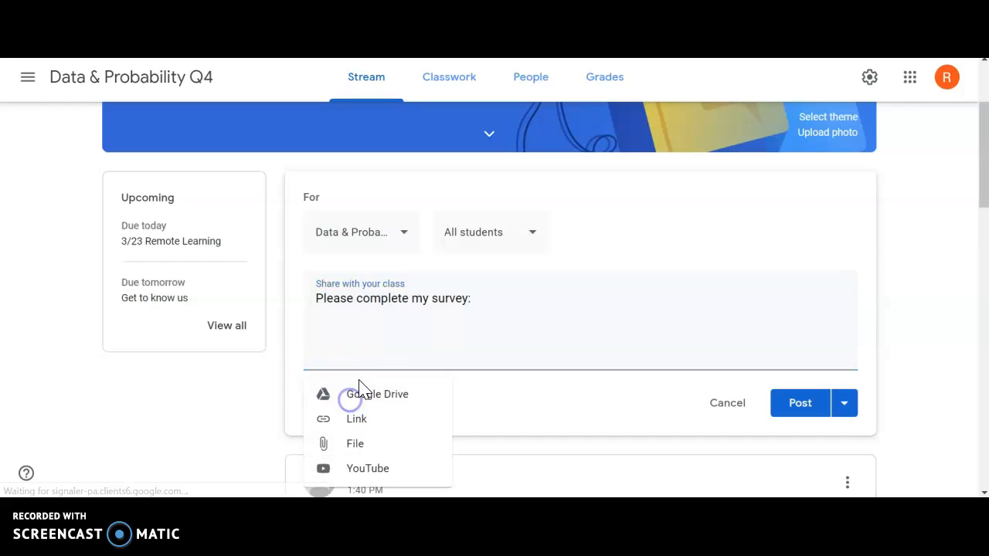
left_click(370, 427)
key("ctrl+v")
left_click(565, 346)
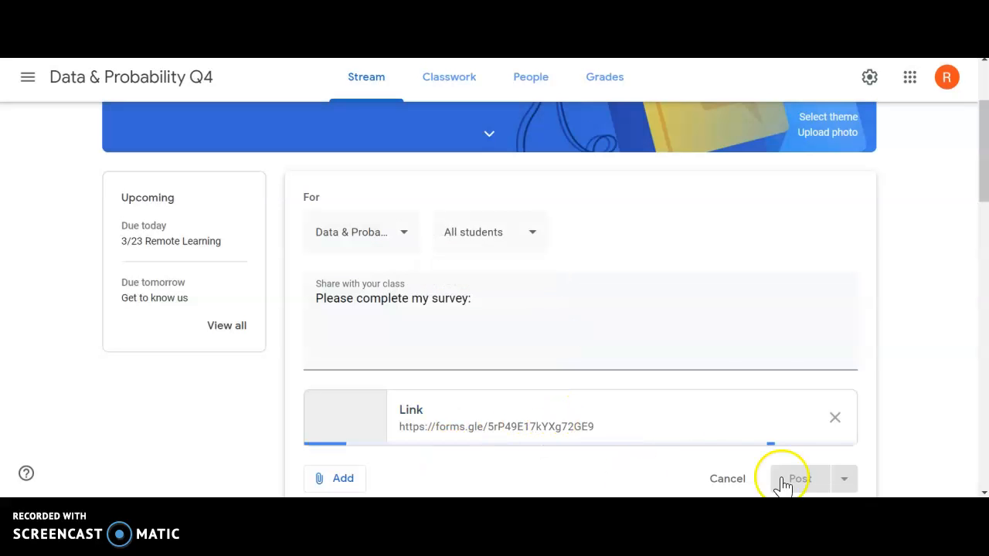
scroll(727, 355, "down", 1)
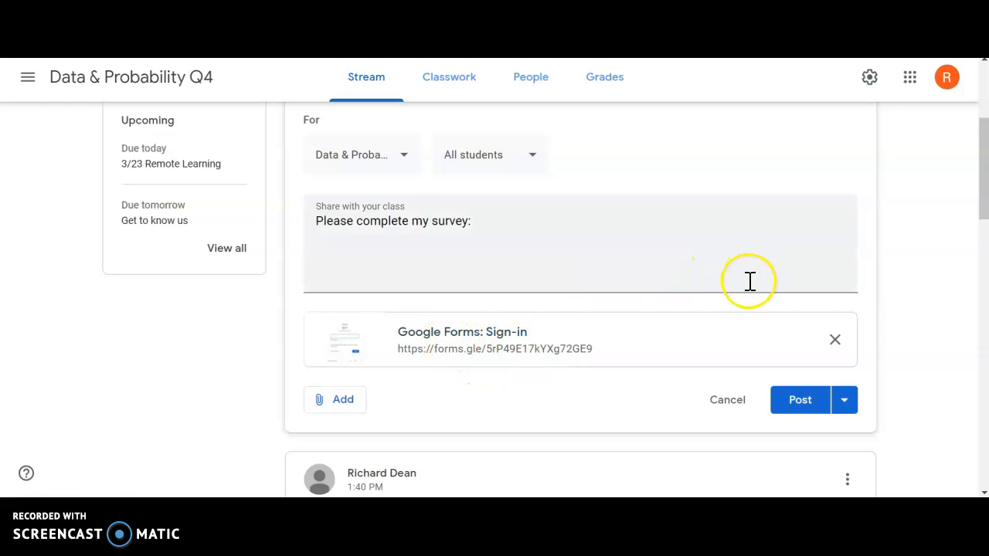
scroll(729, 286, "up", 3)
scroll(695, 290, "down", 4)
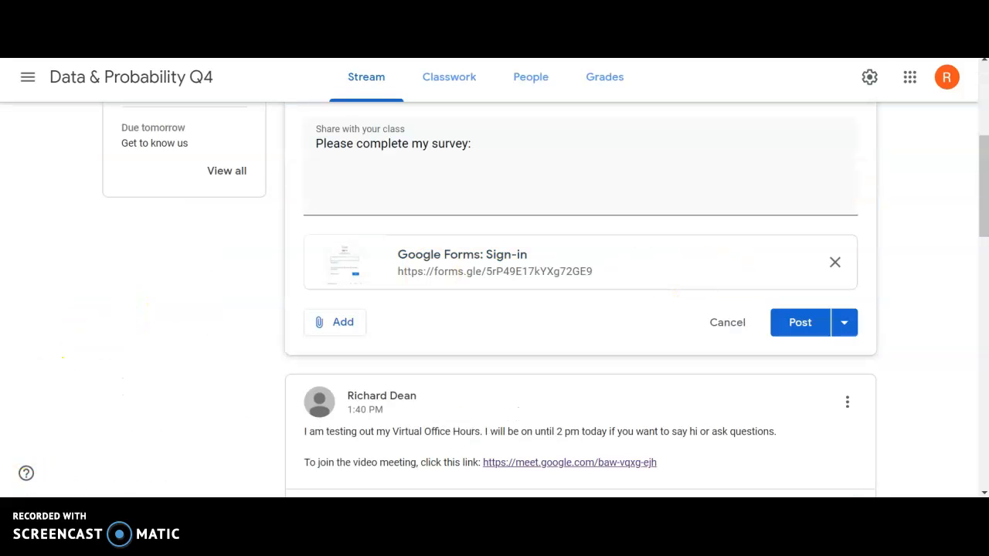